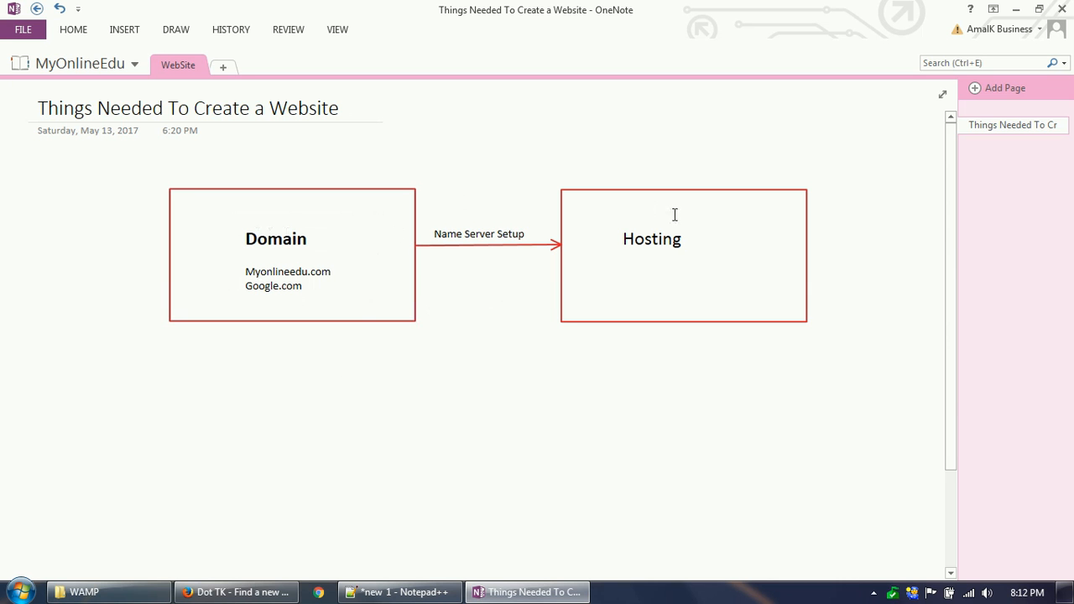
Step: Switch to the Dot TK site in Firefox and check the availability of the domain name myonlineedutraining
{"action": "left_click", "coordinate": [252, 595]}
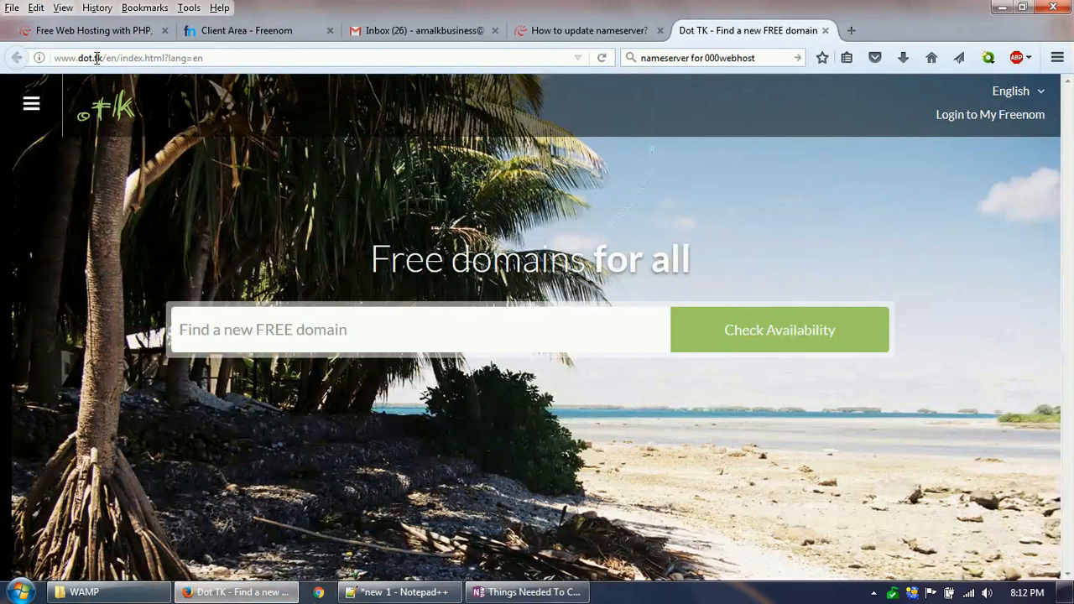
{"action": "left_click", "coordinate": [433, 333]}
{"action": "type", "text": "my"}
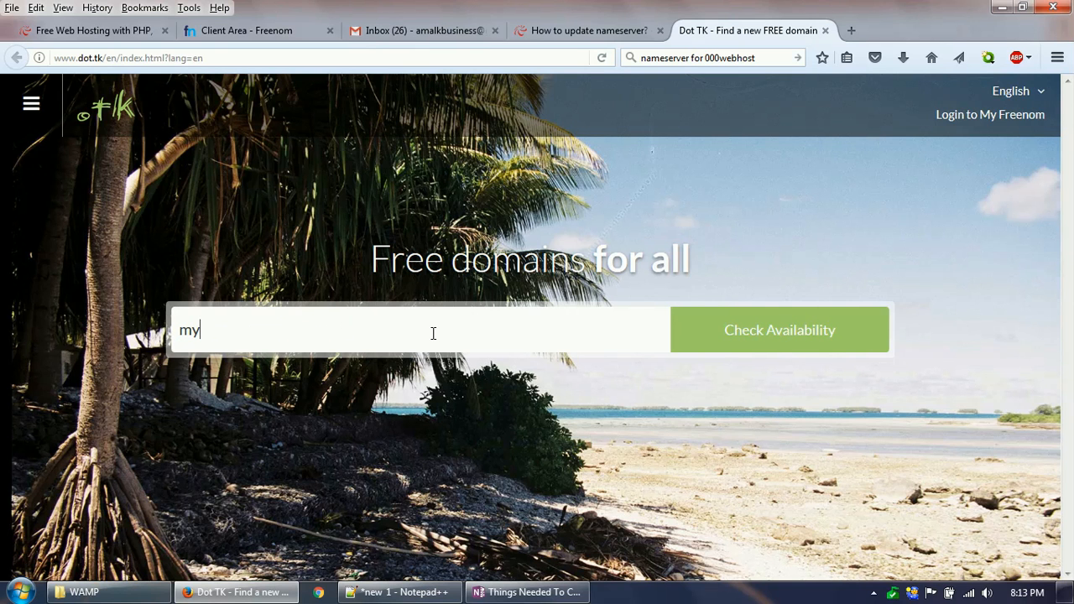
{"action": "type", "text": "onlineedutraining"}
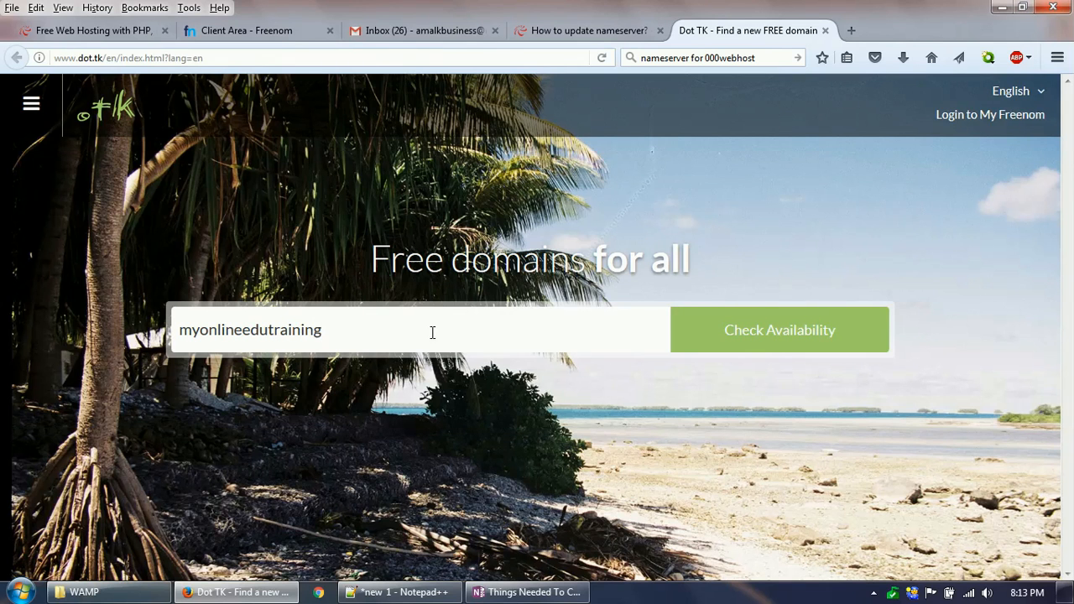
{"action": "left_click", "coordinate": [760, 333]}
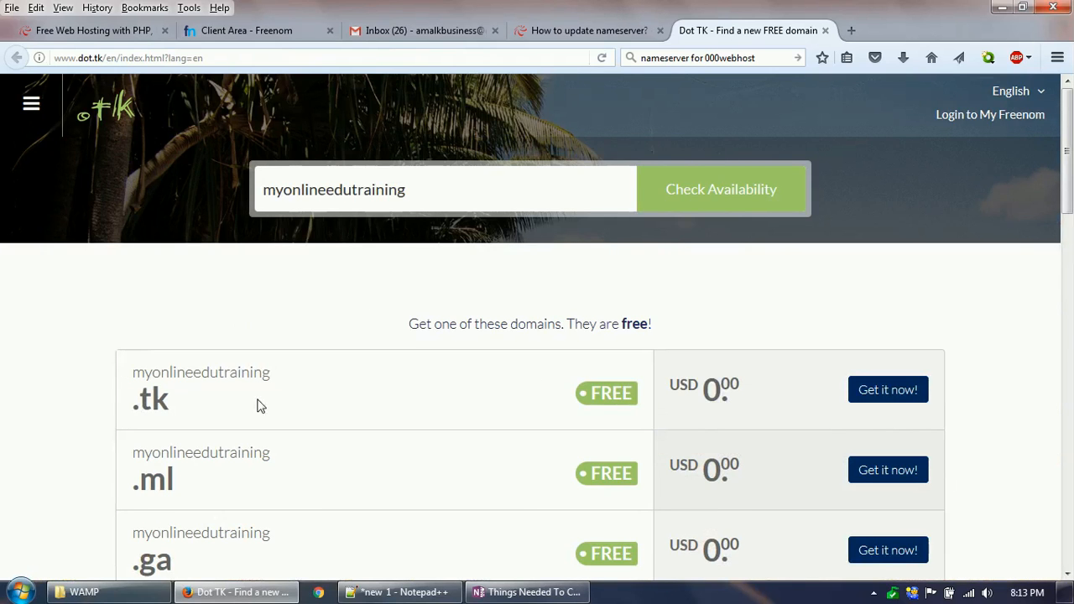
Step: Review the offered domain extensions, add the free myonlineedutraining.tk domain to the cart and proceed to checkout
{"action": "scroll", "coordinate": [260, 411], "scroll_direction": "down", "scroll_amount": 1}
{"action": "scroll", "coordinate": [260, 416], "scroll_direction": "down", "scroll_amount": 1}
{"action": "scroll", "coordinate": [168, 470], "scroll_direction": "down", "scroll_amount": 2}
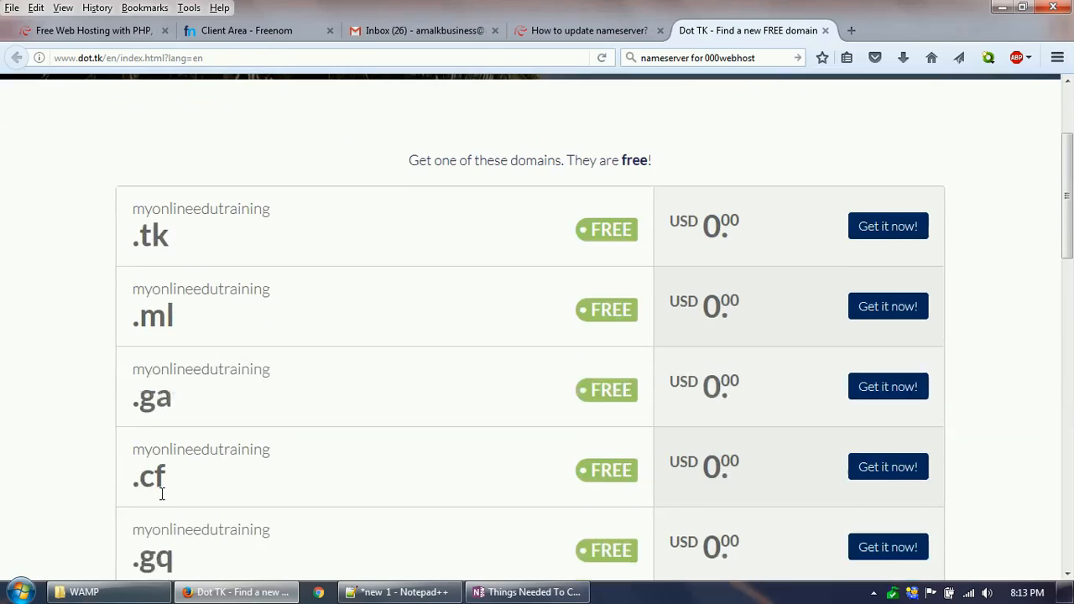
{"action": "scroll", "coordinate": [184, 482], "scroll_direction": "down", "scroll_amount": 3}
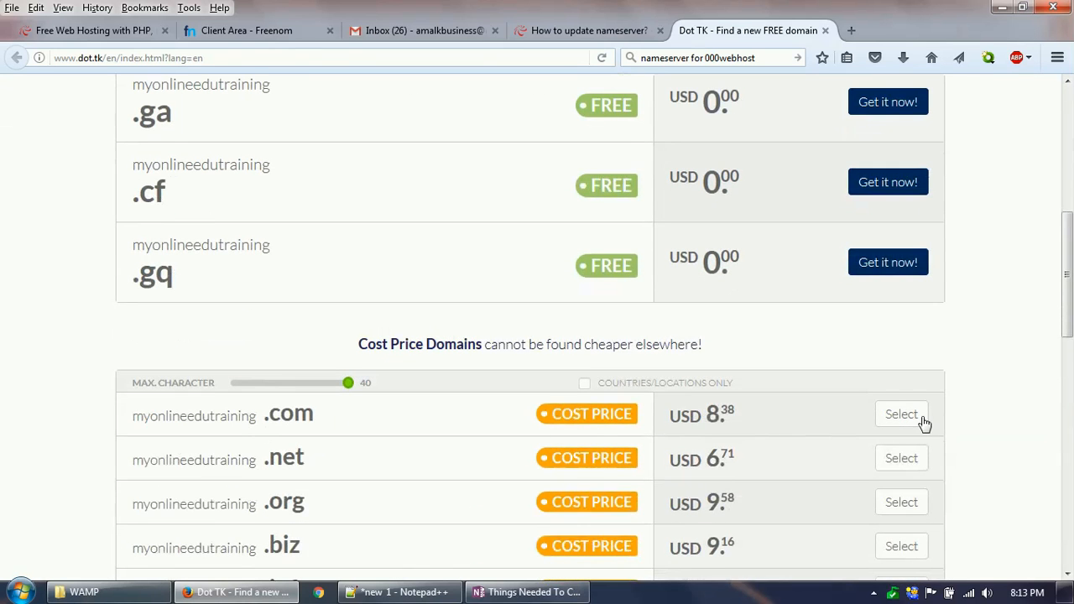
{"action": "scroll", "coordinate": [680, 378], "scroll_direction": "up", "scroll_amount": 3}
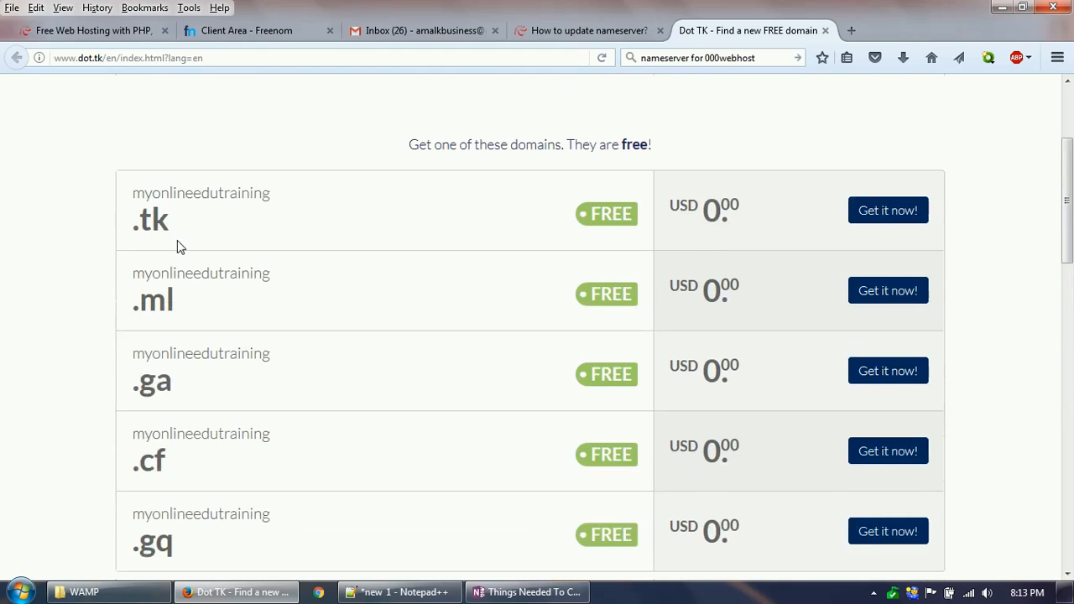
{"action": "scroll", "coordinate": [587, 217], "scroll_direction": "up", "scroll_amount": 1}
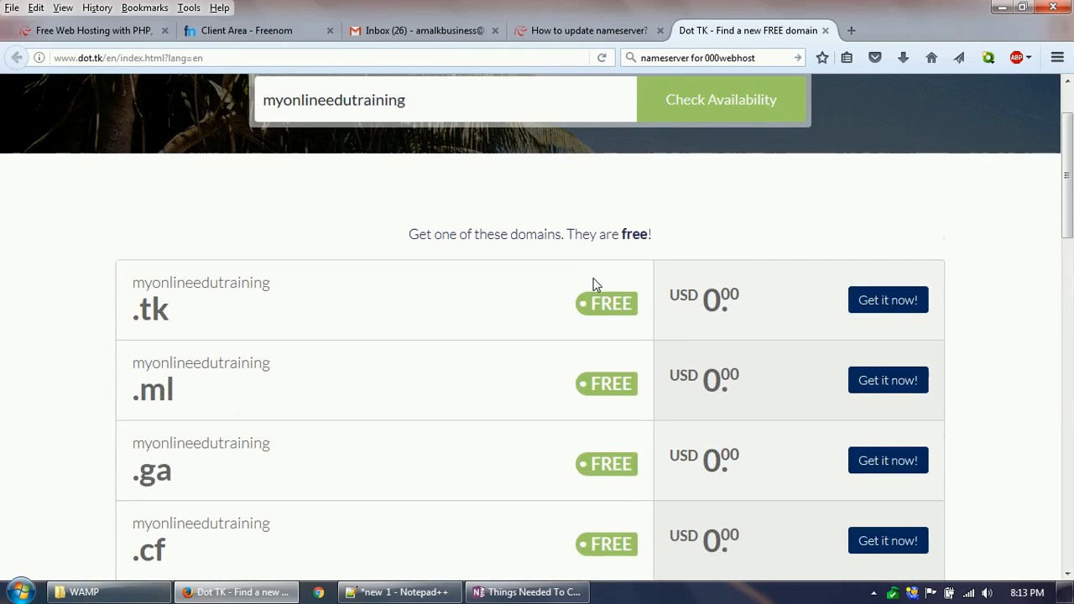
{"action": "left_click", "coordinate": [891, 305]}
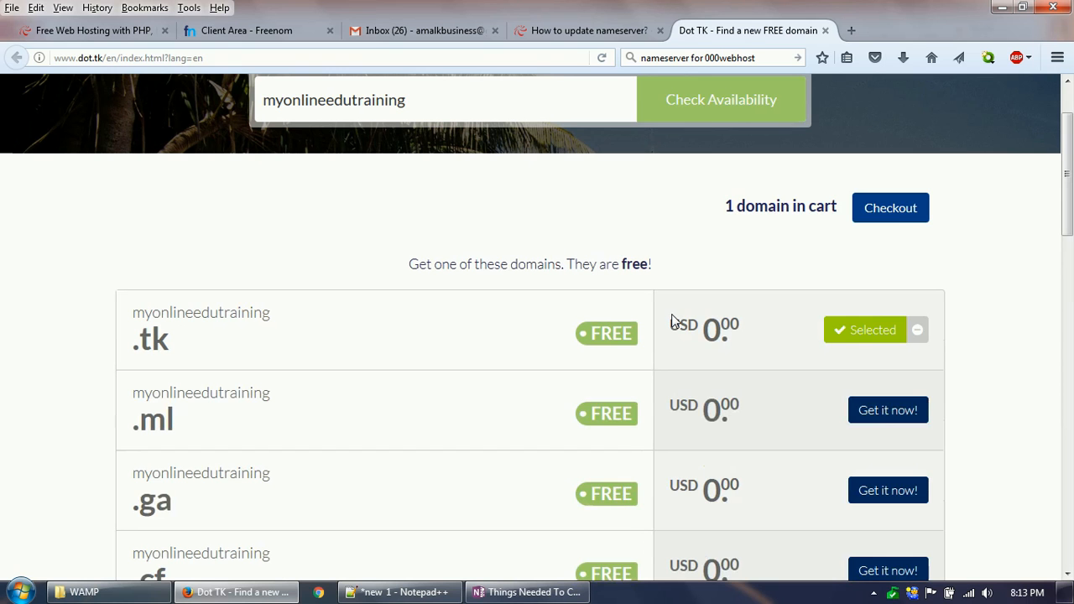
{"action": "left_click", "coordinate": [895, 212]}
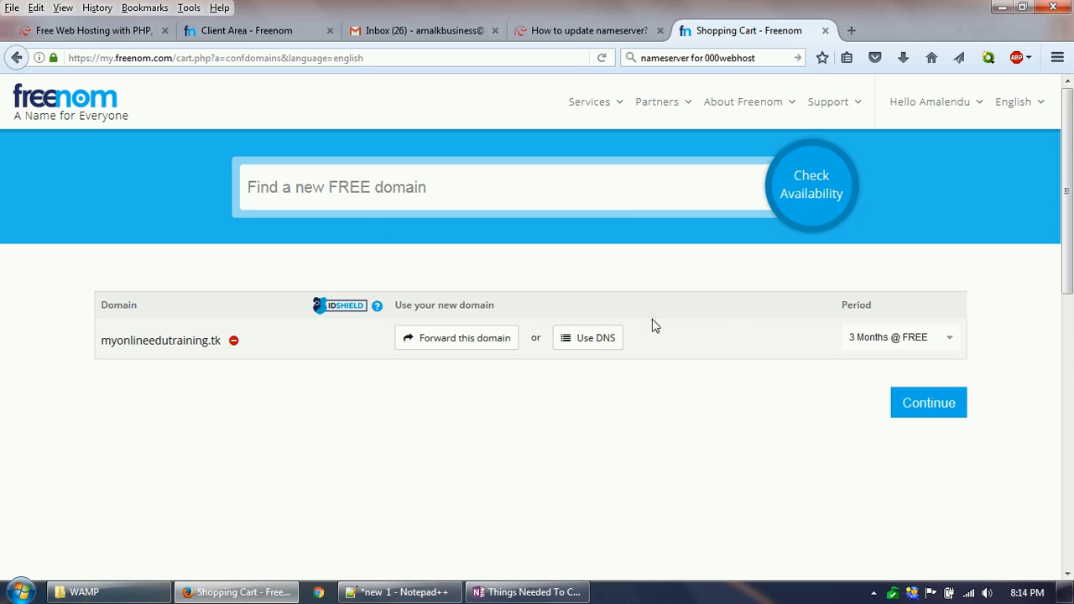
Step: Choose the DNS option for the new domain and copy the nameserver ns01.000webhost.com from the 000webhost forum thread
{"action": "left_click", "coordinate": [599, 348]}
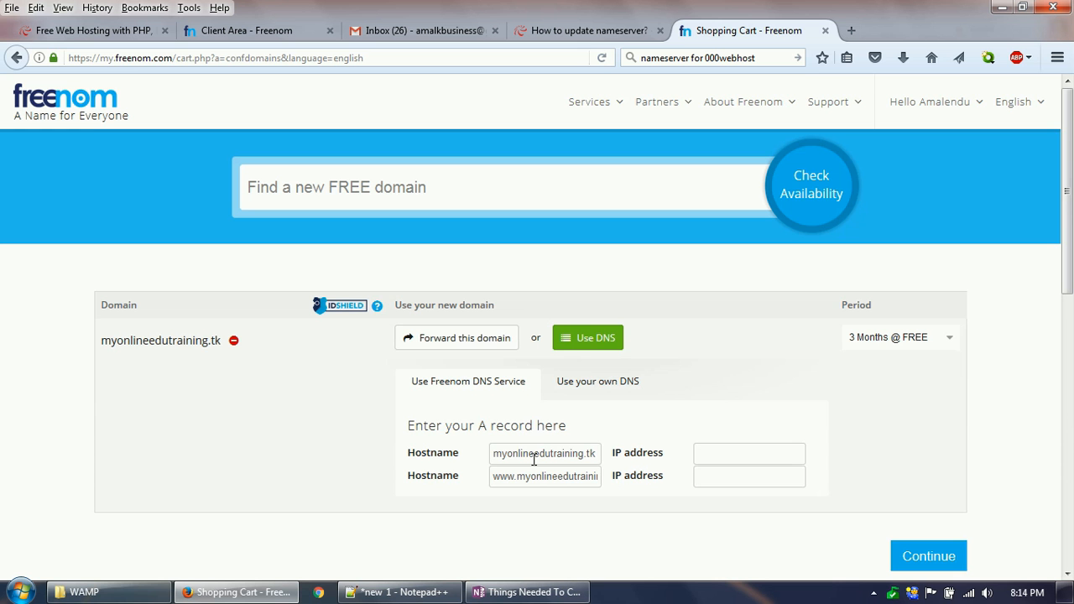
{"action": "left_click", "coordinate": [101, 32]}
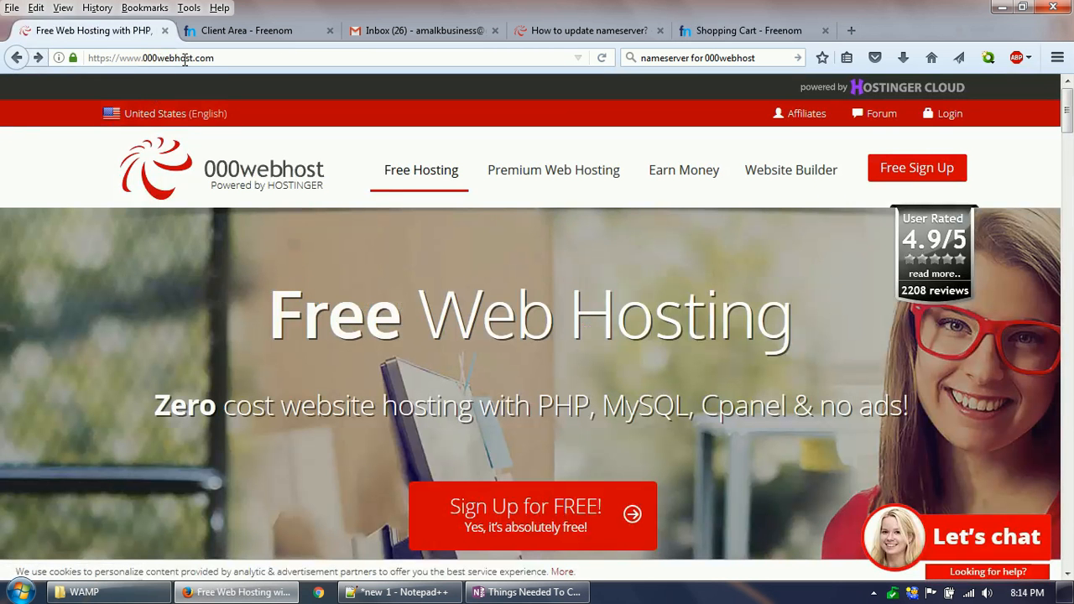
{"action": "left_click", "coordinate": [223, 60]}
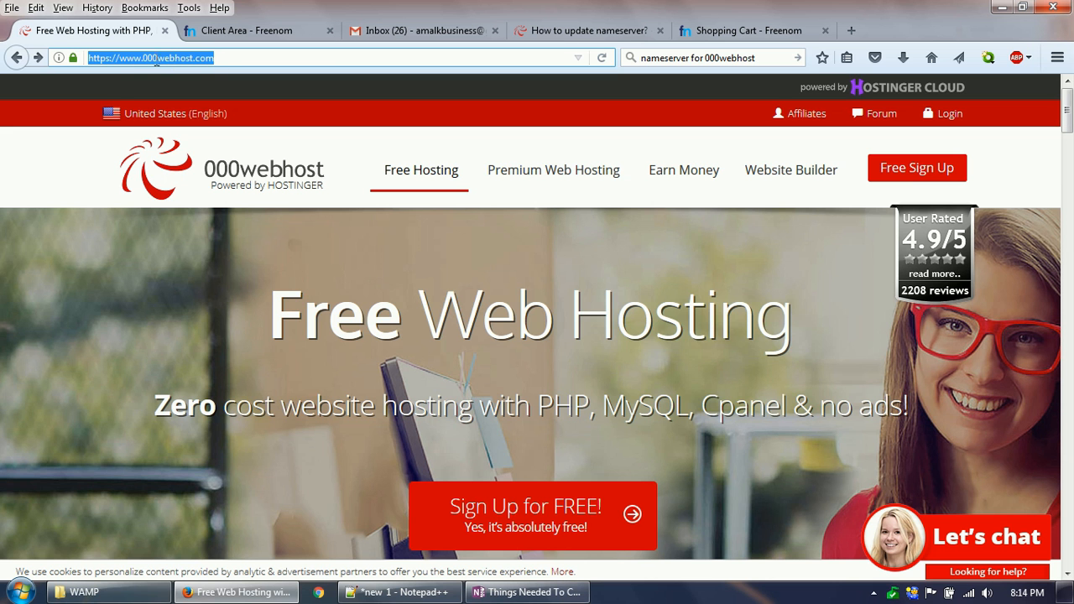
{"action": "left_click", "coordinate": [567, 34]}
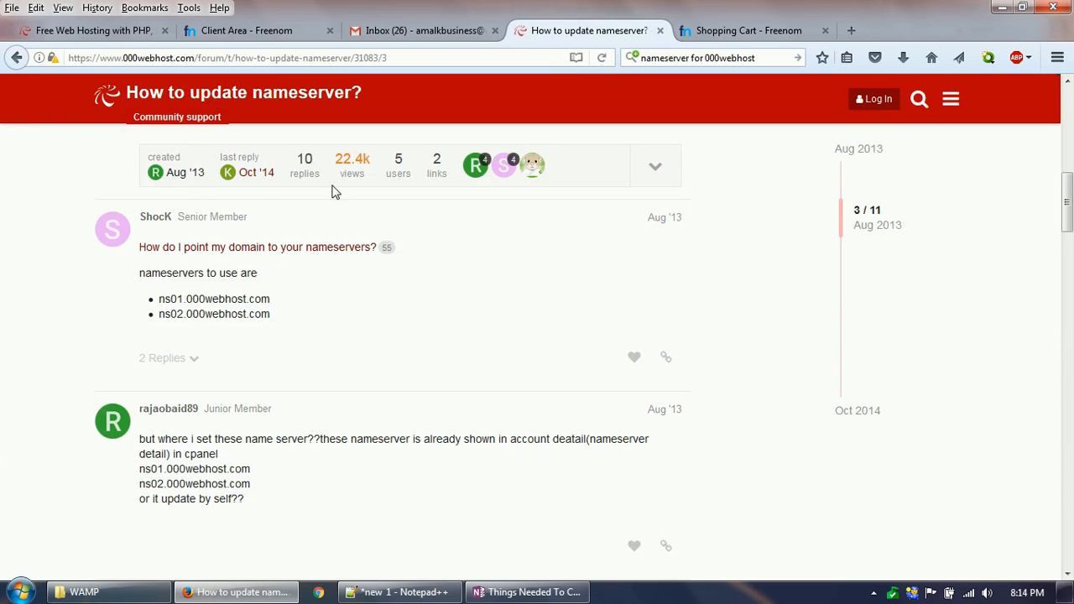
{"action": "left_click_drag", "start_coordinate": [158, 299], "coordinate": [272, 302]}
{"action": "key", "text": "ctrl+c"}
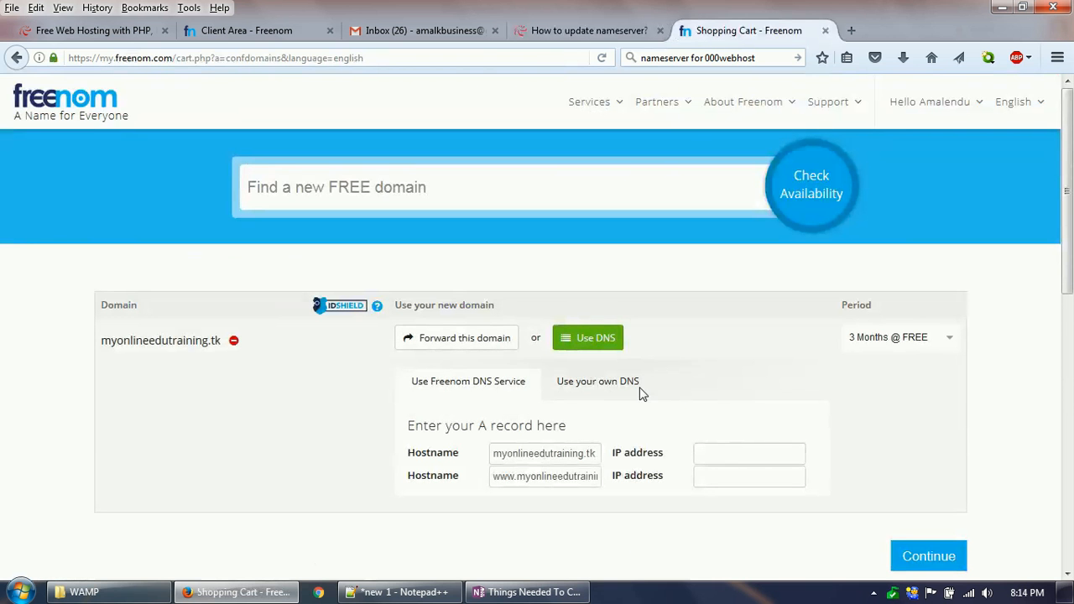
Step: Configure the domain to use its own DNS with the nameservers ns01.000webhost.com and ns02.000webhost.com
{"action": "left_click", "coordinate": [587, 387]}
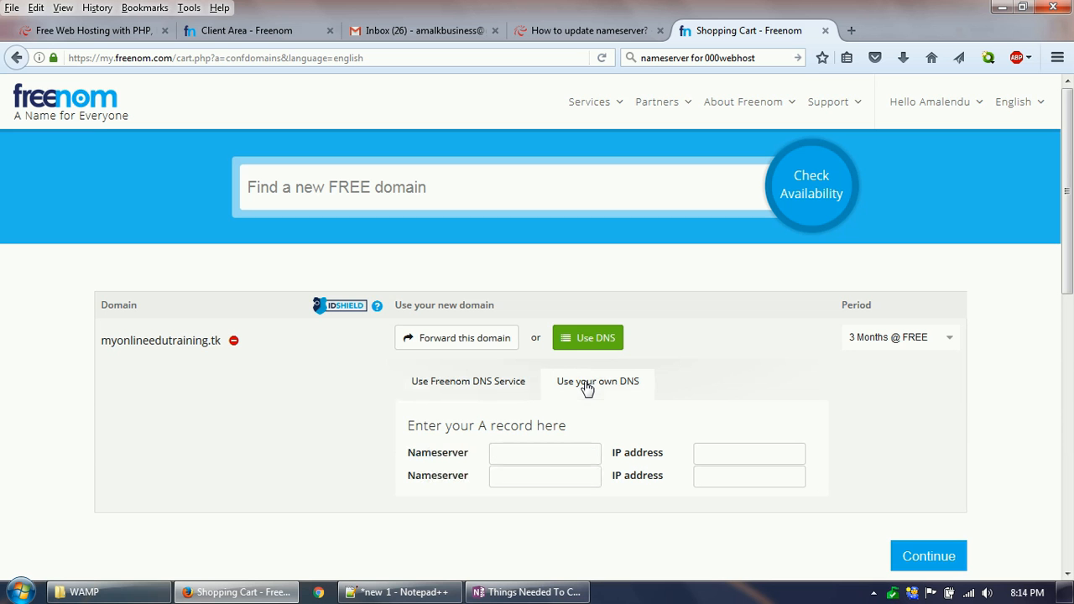
{"action": "left_click", "coordinate": [538, 455]}
{"action": "key", "text": "ctrl+v"}
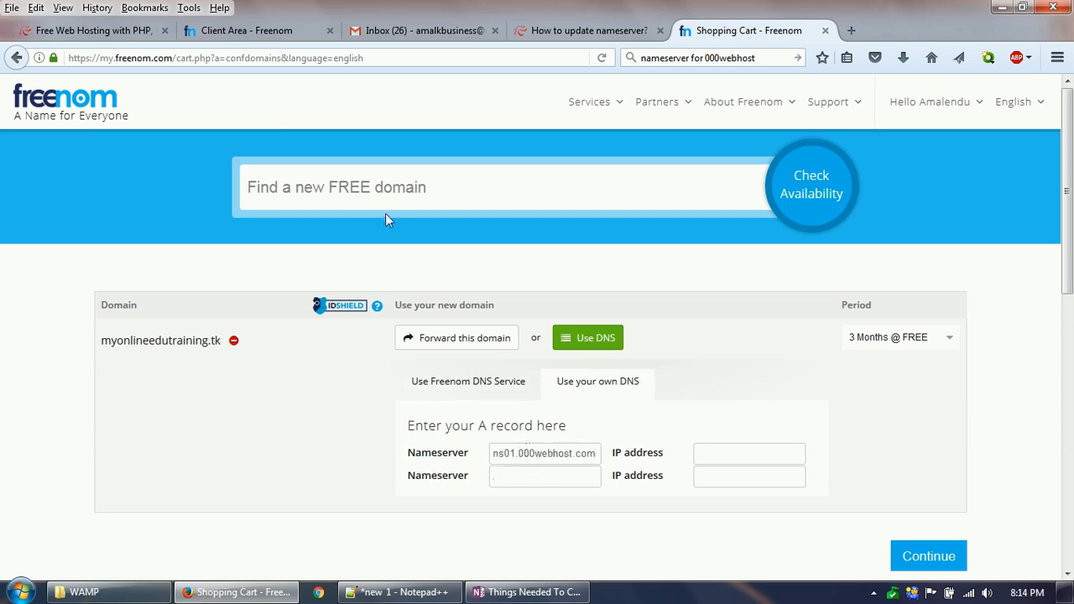
{"action": "left_click", "coordinate": [537, 476]}
{"action": "key", "text": "ctrl+v"}
{"action": "left_click", "coordinate": [517, 476]}
{"action": "key", "text": "BackSpace"}
{"action": "type", "text": "2"}
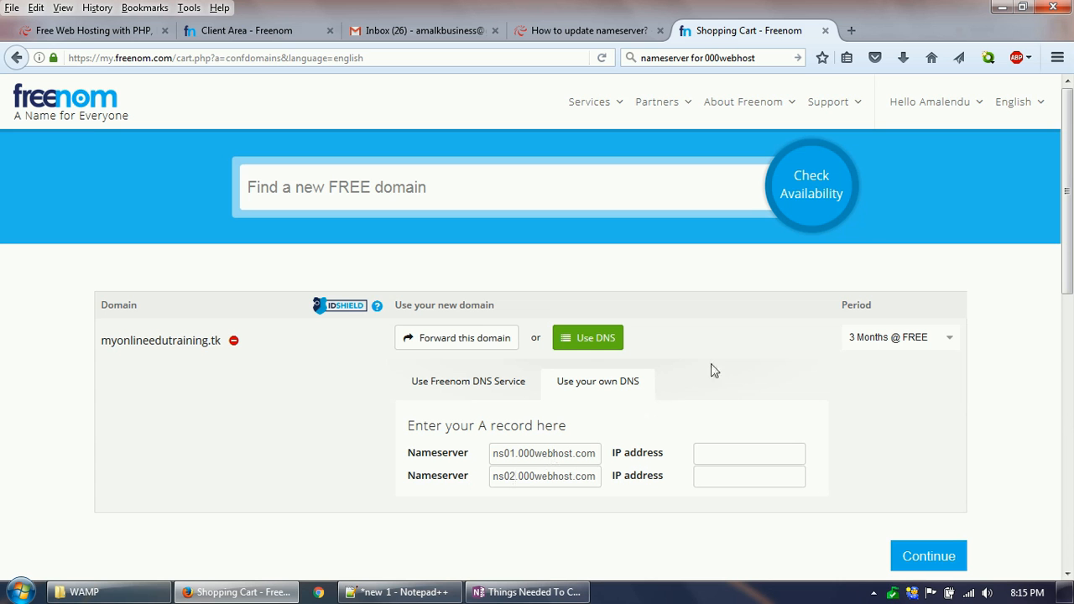
Step: Set the registration period to 12 Months @ FREE and copy the name myonlineedutraining from the checkout review
{"action": "left_click", "coordinate": [891, 340]}
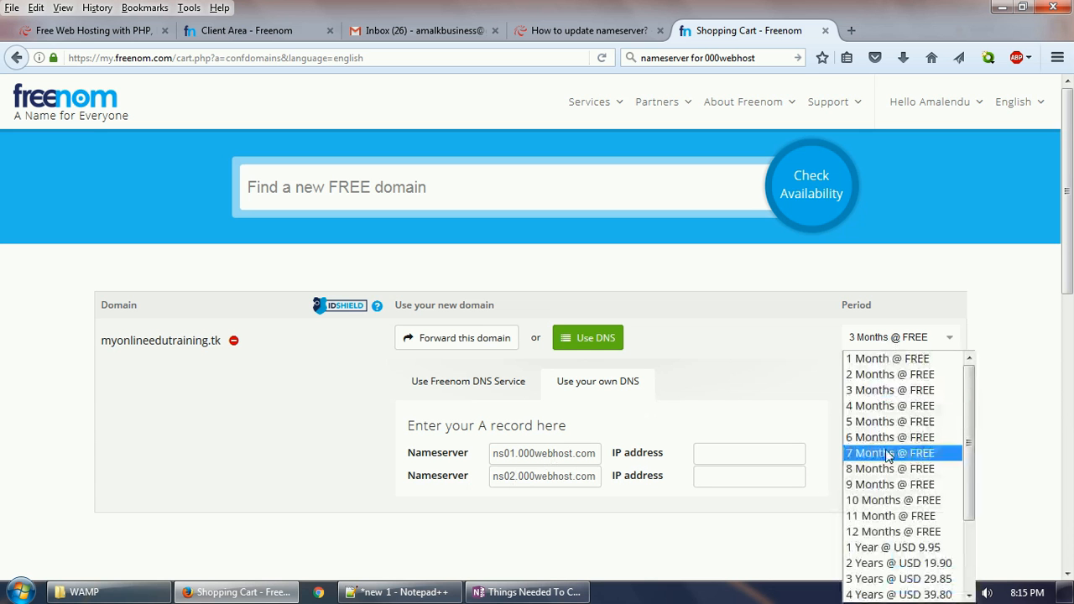
{"action": "left_click", "coordinate": [899, 532]}
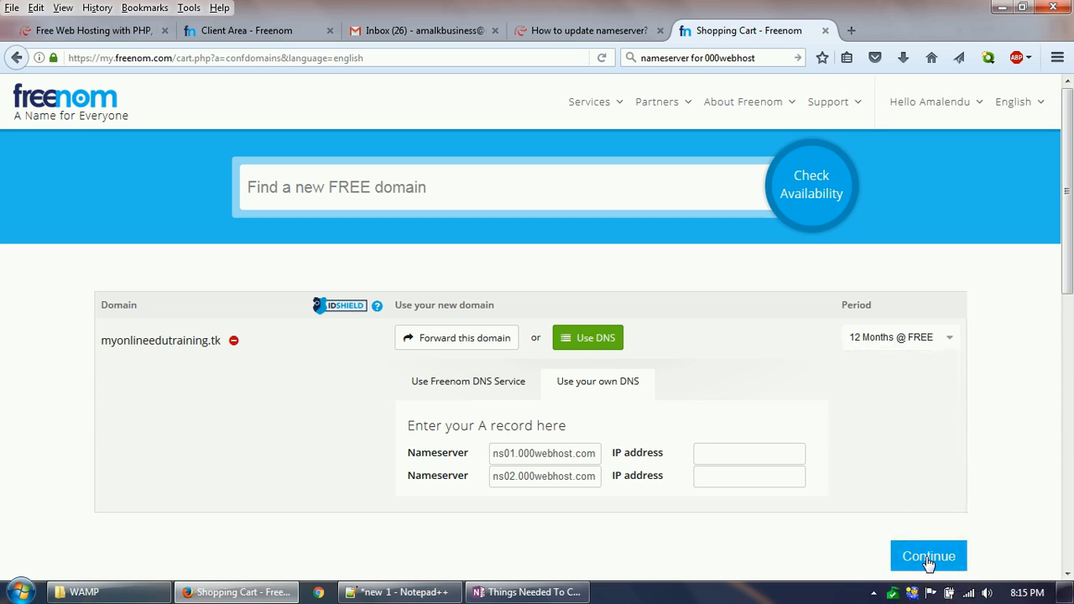
{"action": "left_click", "coordinate": [929, 562]}
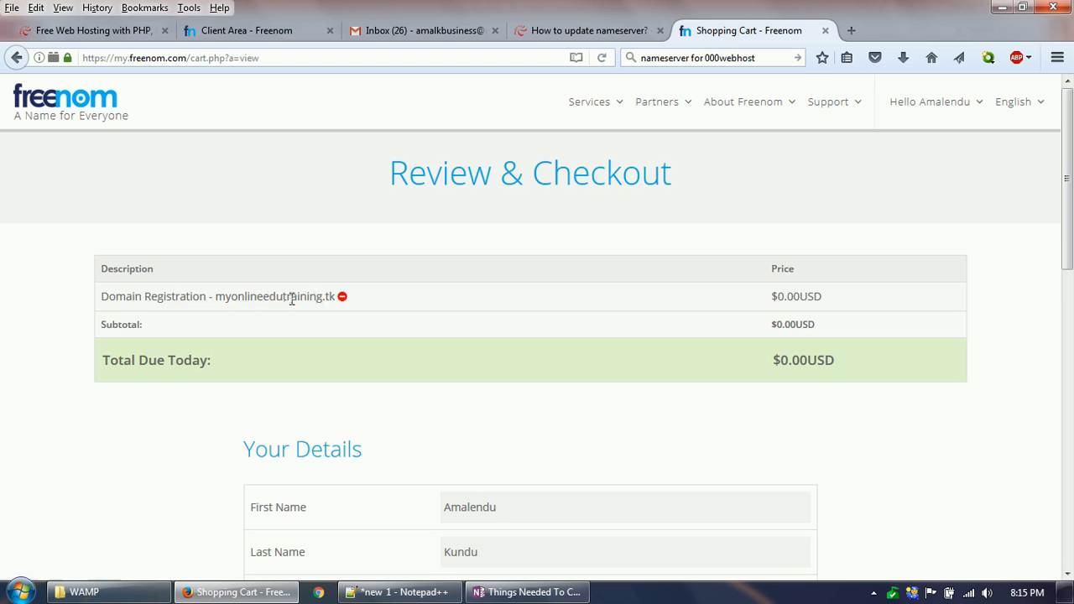
{"action": "left_click_drag", "start_coordinate": [216, 299], "coordinate": [321, 299]}
{"action": "key", "text": "ctrl+c"}
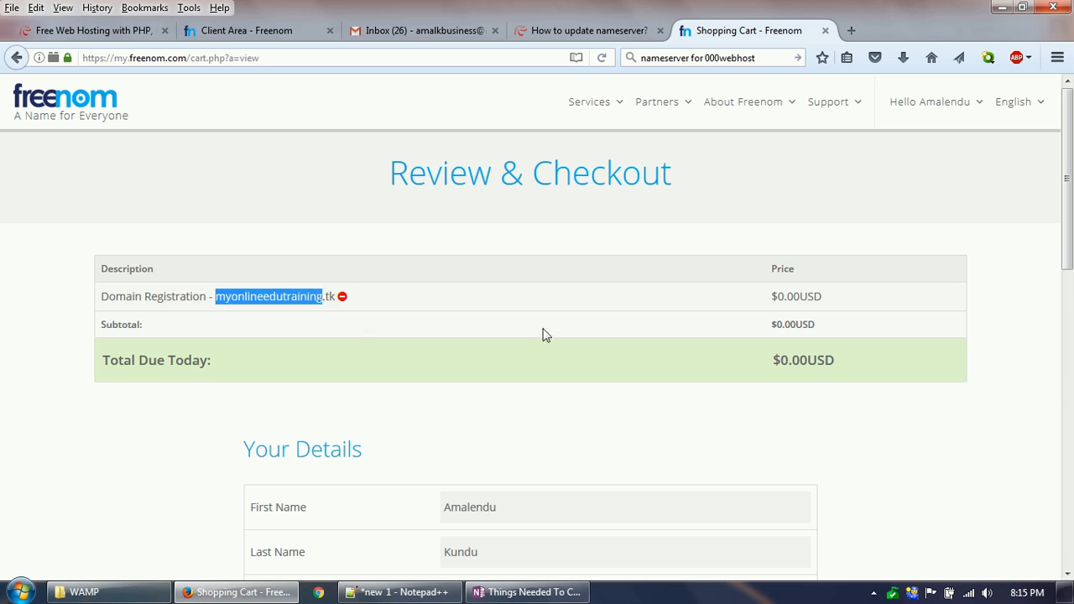
Step: Fill in the customer's address, zip code, city, country and state in the checkout details form
{"action": "scroll", "coordinate": [810, 335], "scroll_direction": "down", "scroll_amount": 3}
{"action": "scroll", "coordinate": [585, 441], "scroll_direction": "down", "scroll_amount": 8}
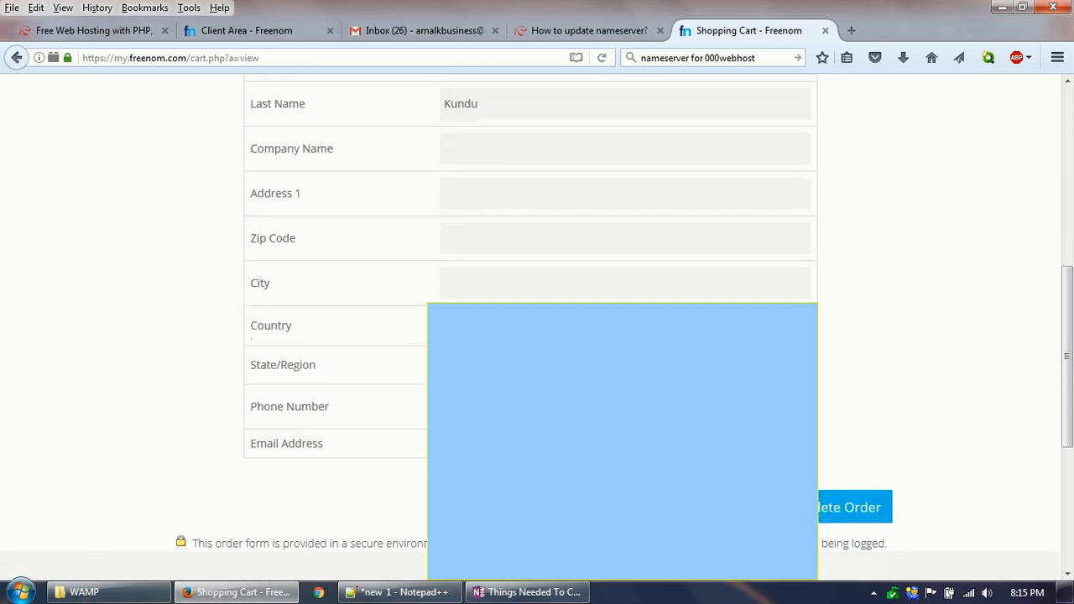
{"action": "scroll", "coordinate": [537, 288], "scroll_direction": "up", "scroll_amount": 2}
{"action": "left_click", "coordinate": [501, 282]}
{"action": "type", "text": "Kol"}
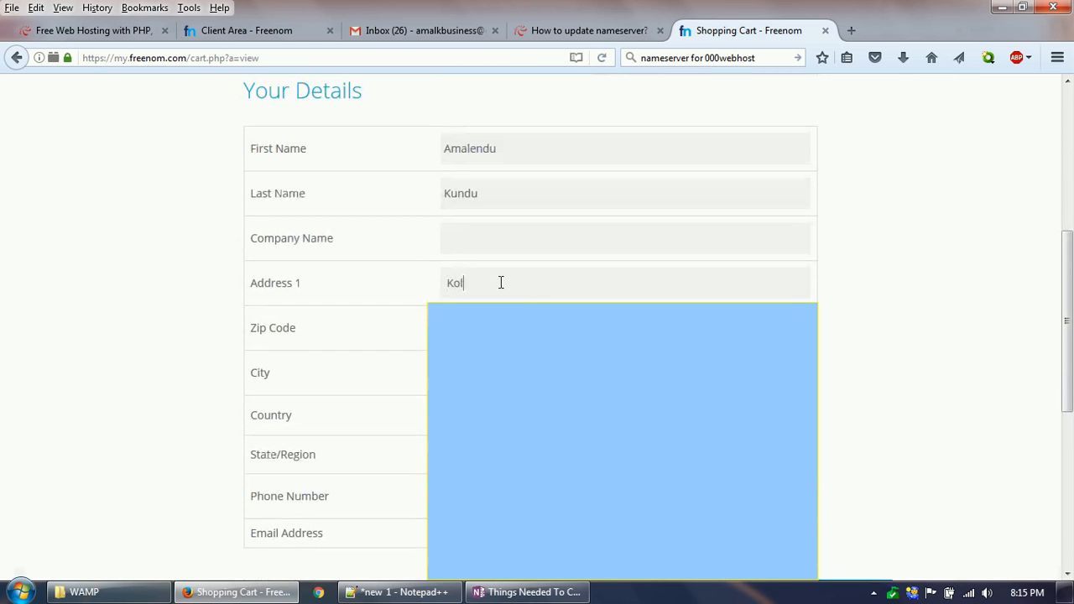
{"action": "type", "text": "kata, In"}
{"action": "left_click", "coordinate": [529, 454]}
{"action": "scroll", "coordinate": [528, 387], "scroll_direction": "down", "scroll_amount": 5}
{"action": "left_click", "coordinate": [503, 435]}
{"action": "scroll", "coordinate": [537, 335], "scroll_direction": "down", "scroll_amount": 2}
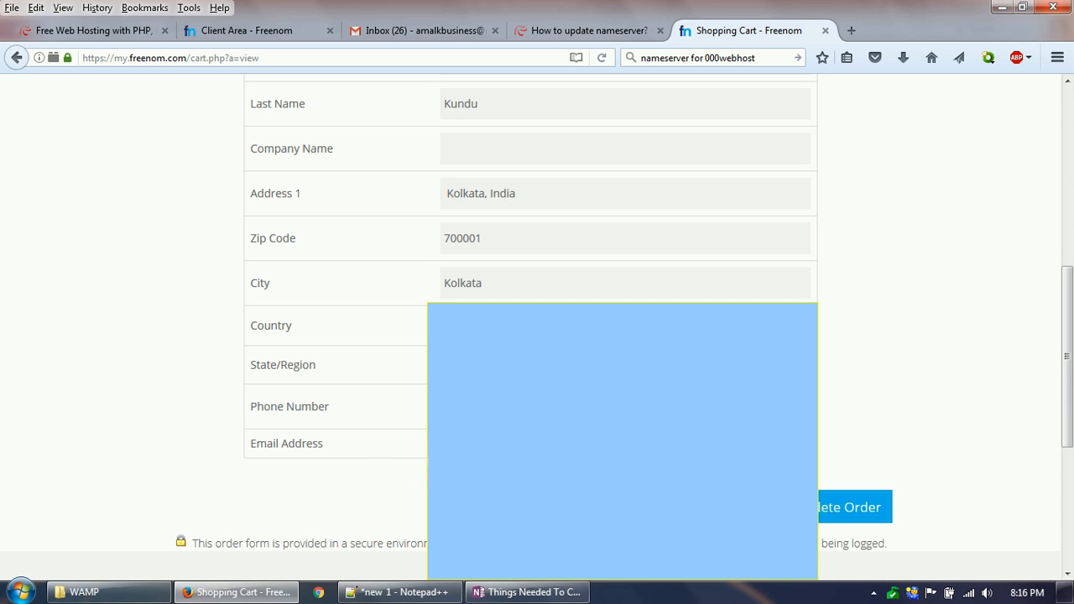
{"action": "scroll", "coordinate": [395, 322], "scroll_direction": "up", "scroll_amount": 4}
{"action": "scroll", "coordinate": [378, 331], "scroll_direction": "down", "scroll_amount": 4}
{"action": "scroll", "coordinate": [376, 336], "scroll_direction": "down", "scroll_amount": 1}
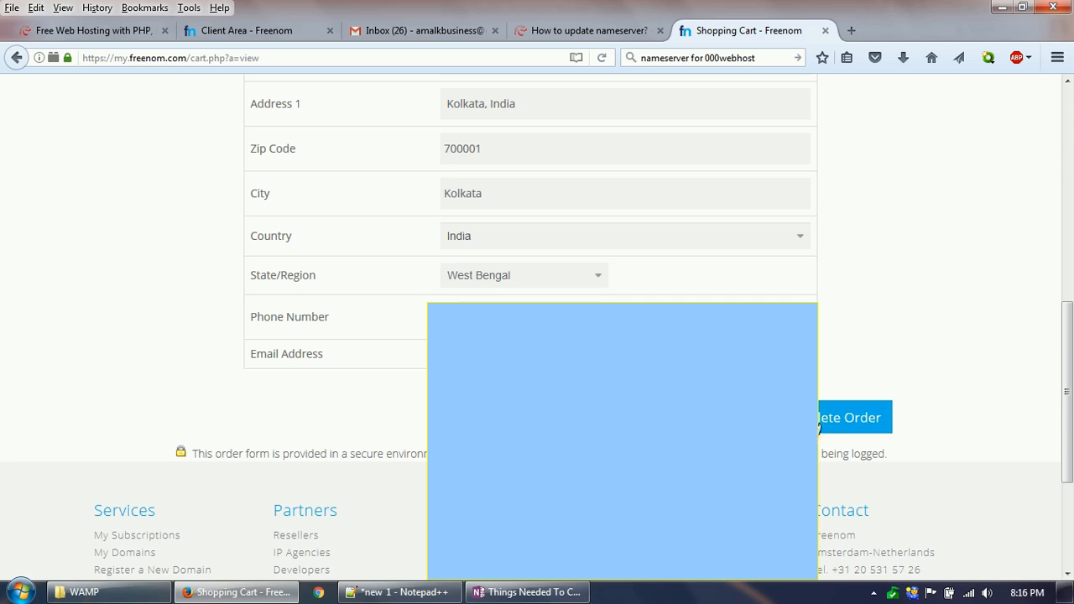
Step: Complete the domain order and open the My Domains list in the Freenom client area
{"action": "left_click", "coordinate": [819, 429]}
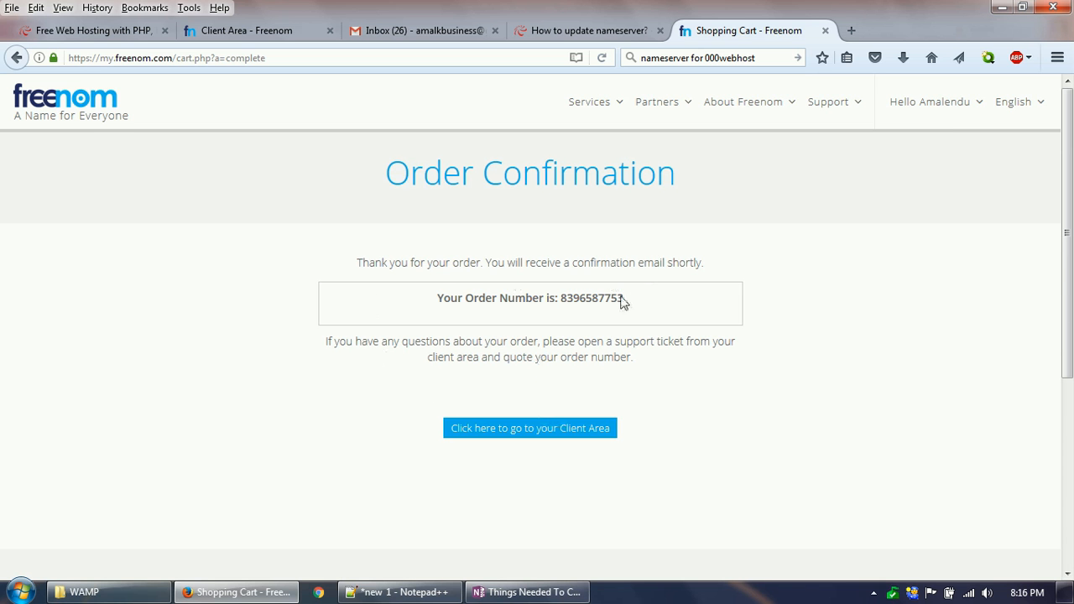
{"action": "left_click", "coordinate": [568, 437]}
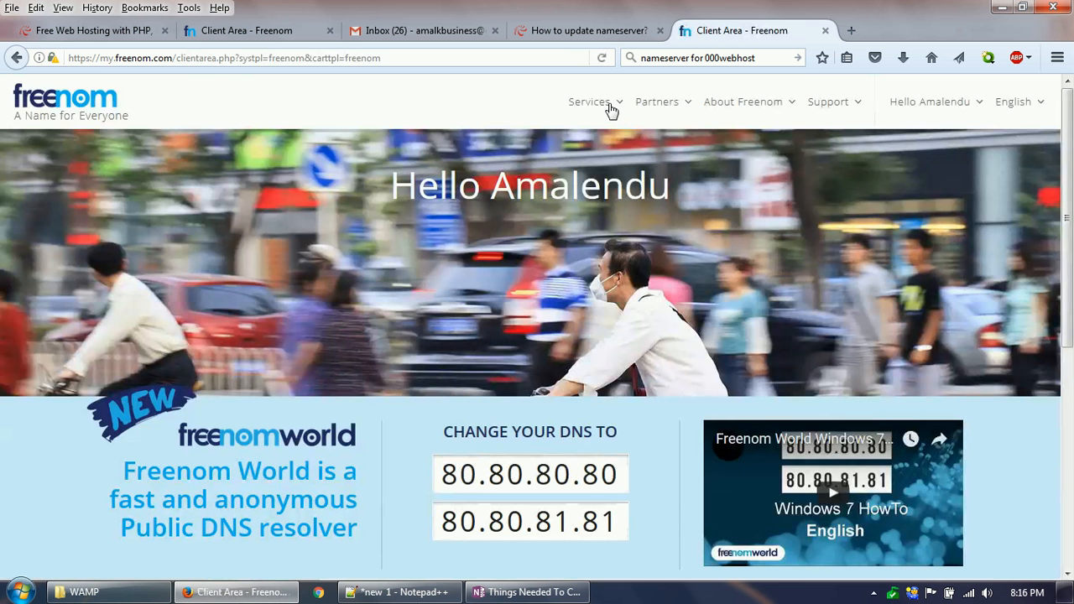
{"action": "mouse_move", "coordinate": [606, 108]}
{"action": "left_click", "coordinate": [607, 184]}
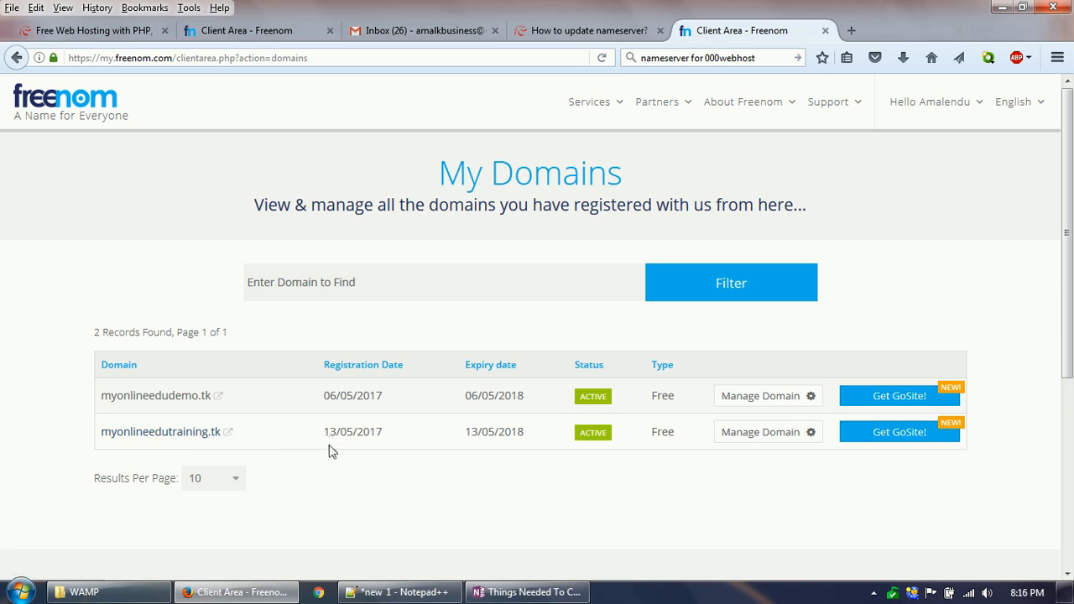
Step: Switch to the 000webhost site and sign up for free hosting with the email, account password and website name myonlineedutraining
{"action": "left_click", "coordinate": [78, 34]}
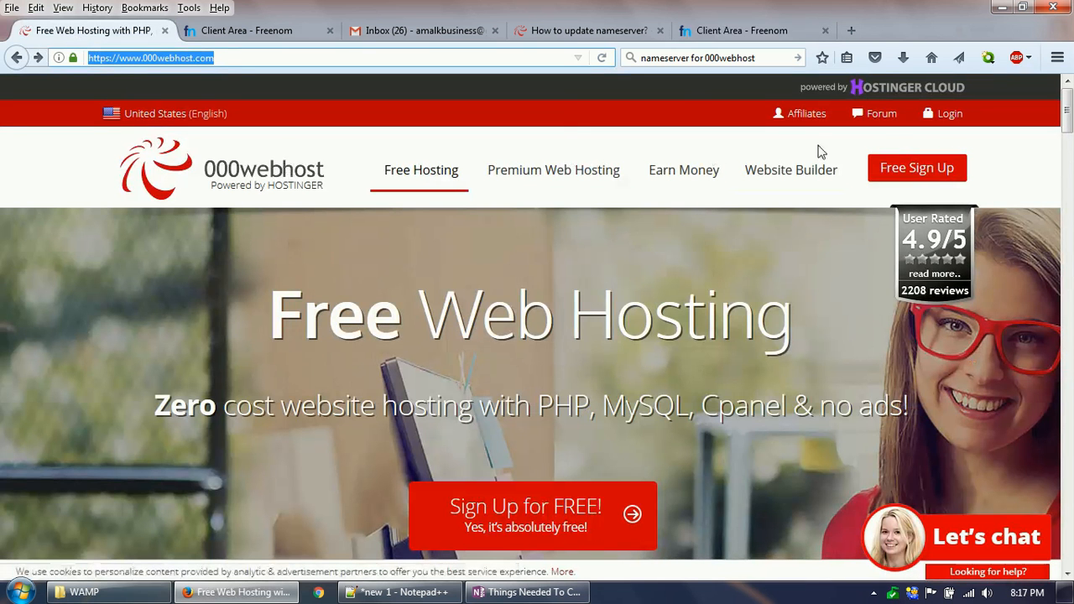
{"action": "left_click", "coordinate": [927, 172]}
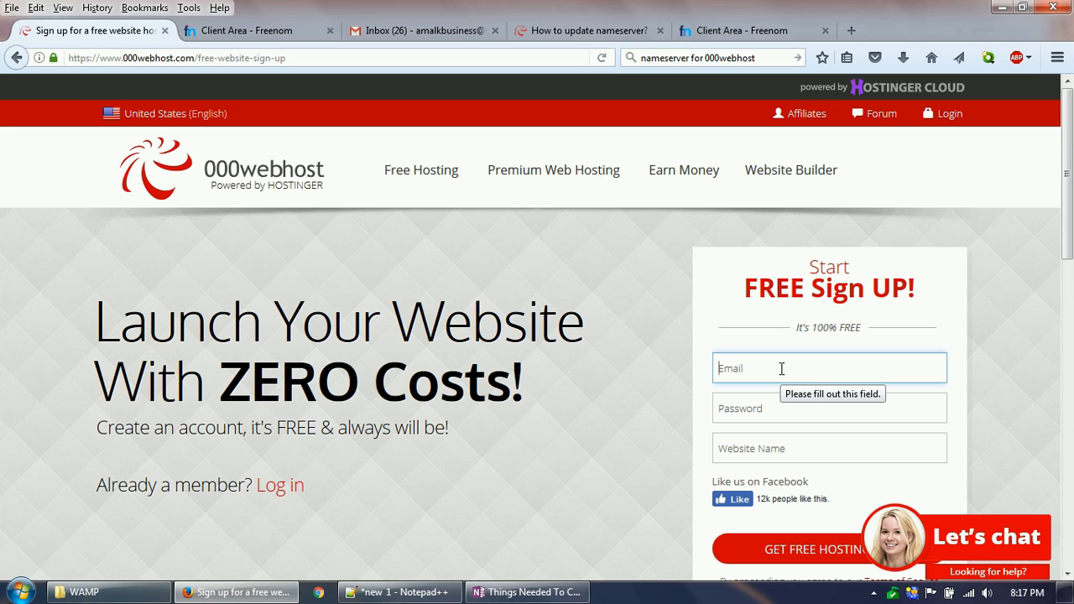
{"action": "left_click", "coordinate": [788, 450]}
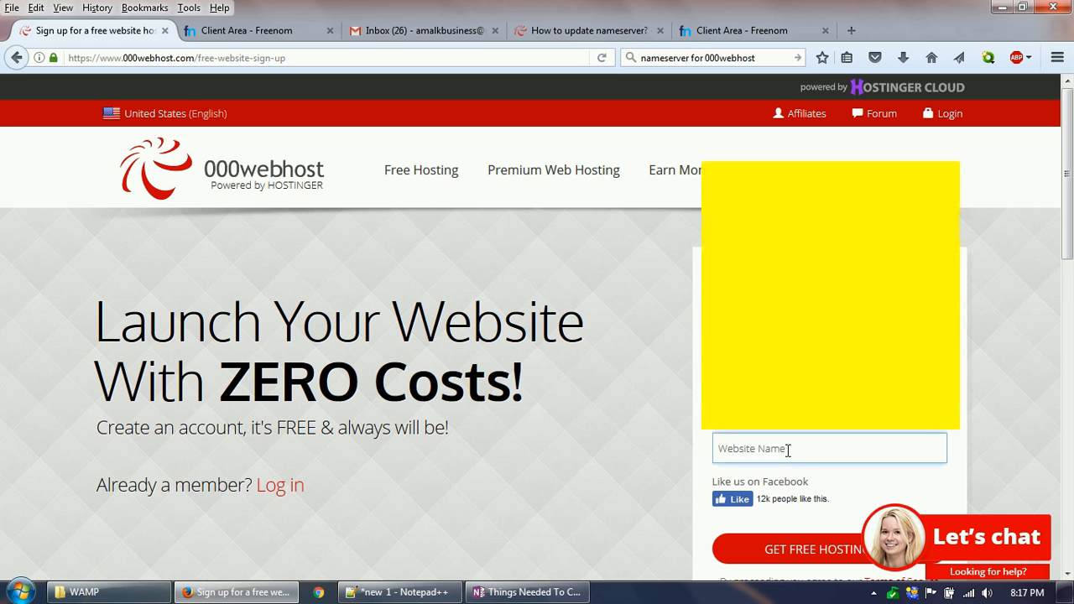
{"action": "key", "text": "ctrl+v"}
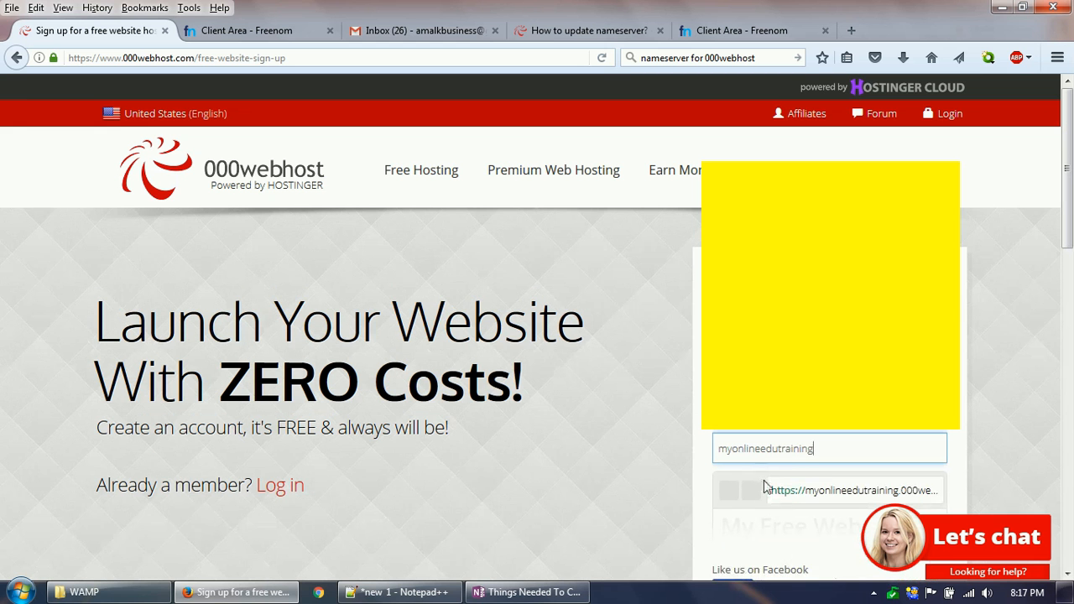
{"action": "scroll", "coordinate": [812, 442], "scroll_direction": "down", "scroll_amount": 2}
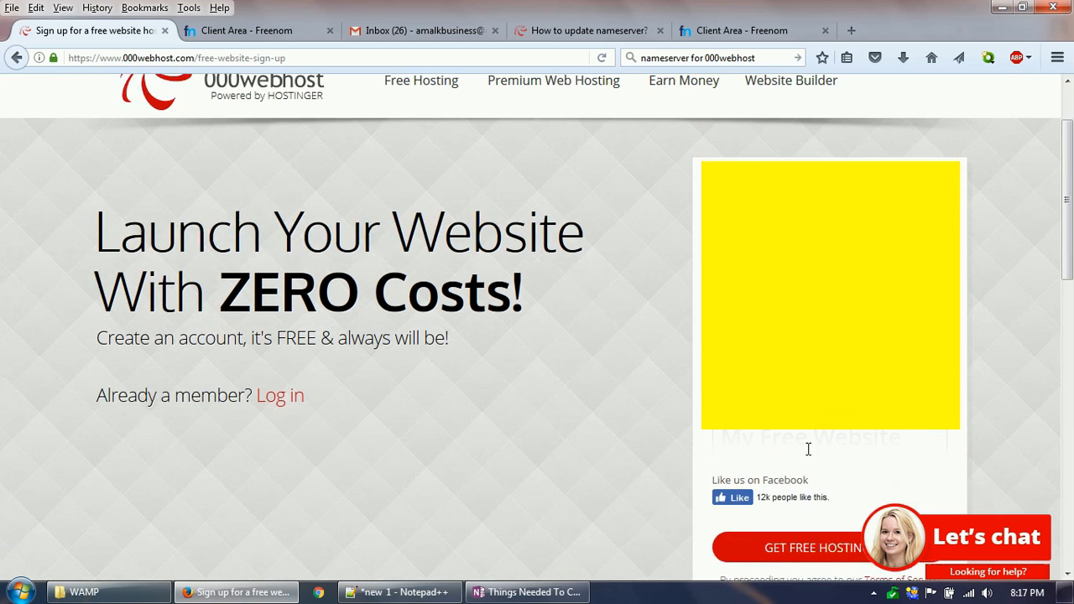
{"action": "scroll", "coordinate": [810, 443], "scroll_direction": "down", "scroll_amount": 2}
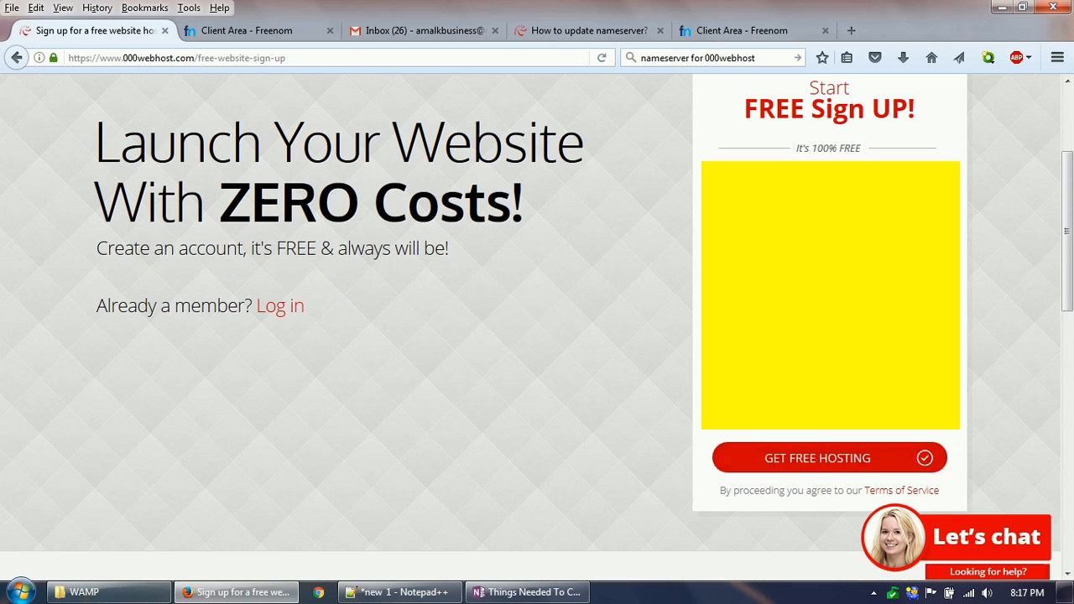
{"action": "left_click", "coordinate": [827, 460]}
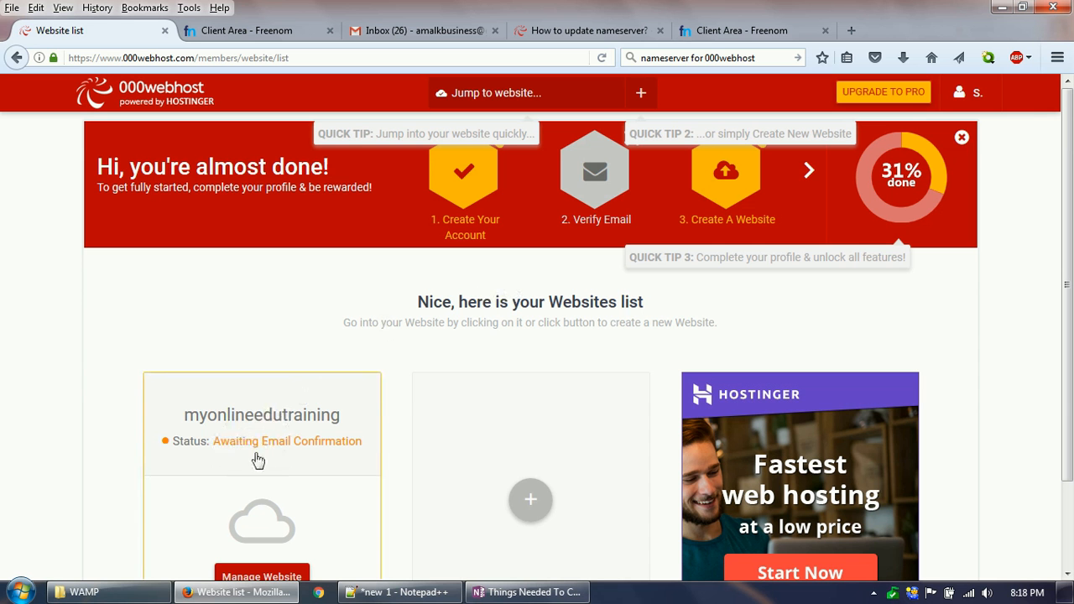
Step: Verify the email address through the 000webhost confirmation message in Gmail and open the management page of website myonlineedutraining
{"action": "left_click", "coordinate": [417, 30]}
{"action": "left_click", "coordinate": [256, 141]}
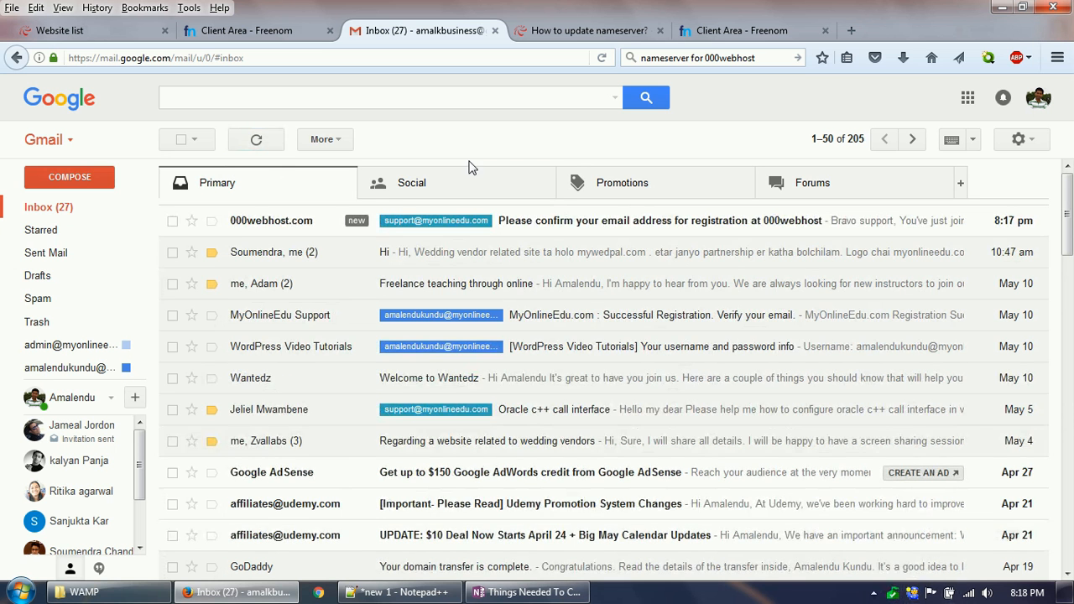
{"action": "left_click", "coordinate": [268, 223]}
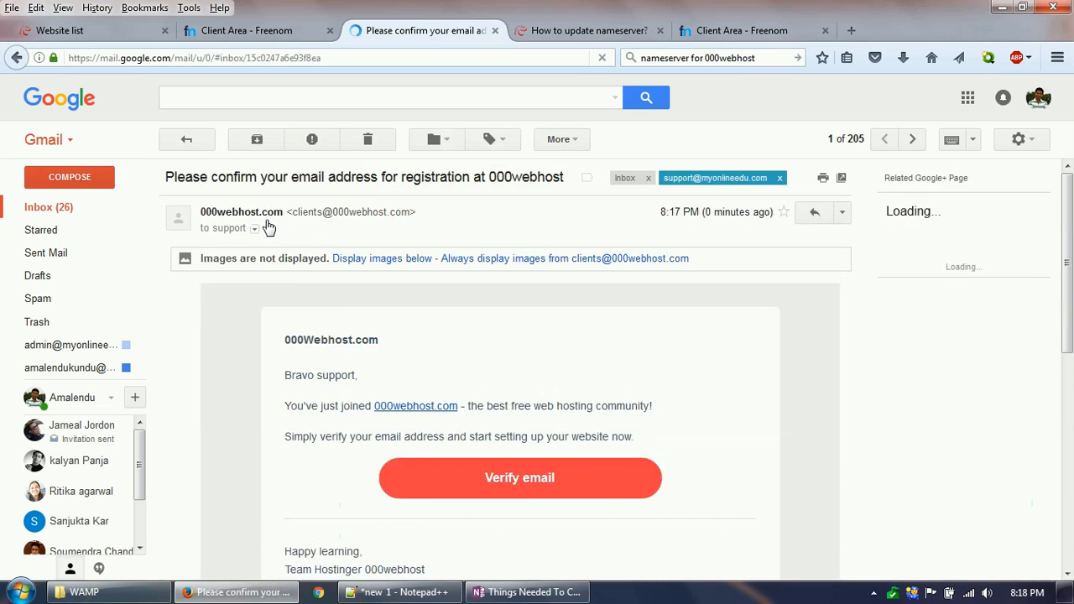
{"action": "left_click", "coordinate": [532, 483]}
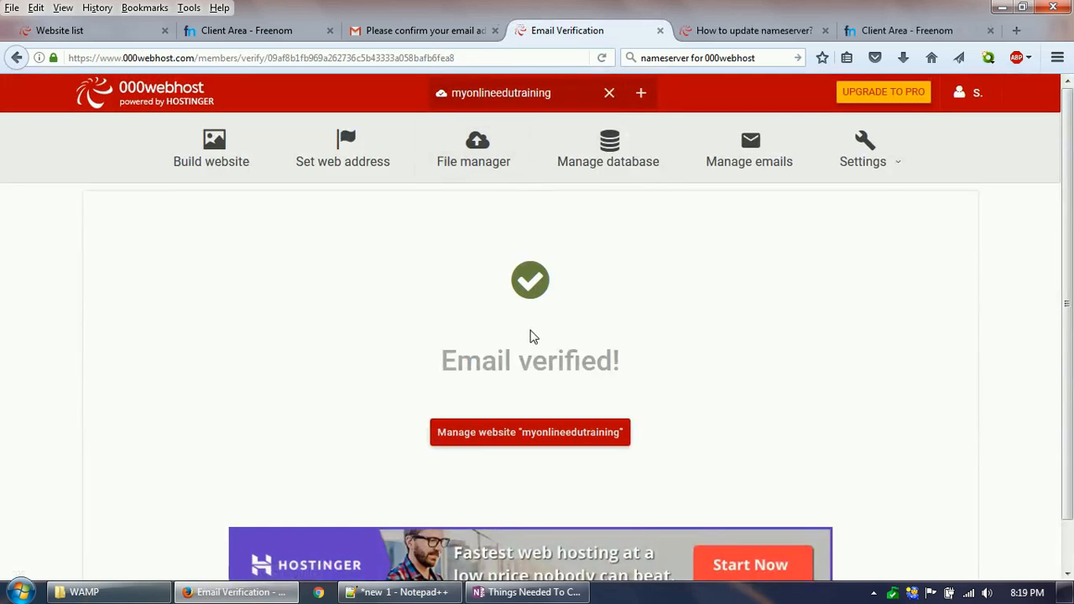
{"action": "left_click", "coordinate": [540, 436]}
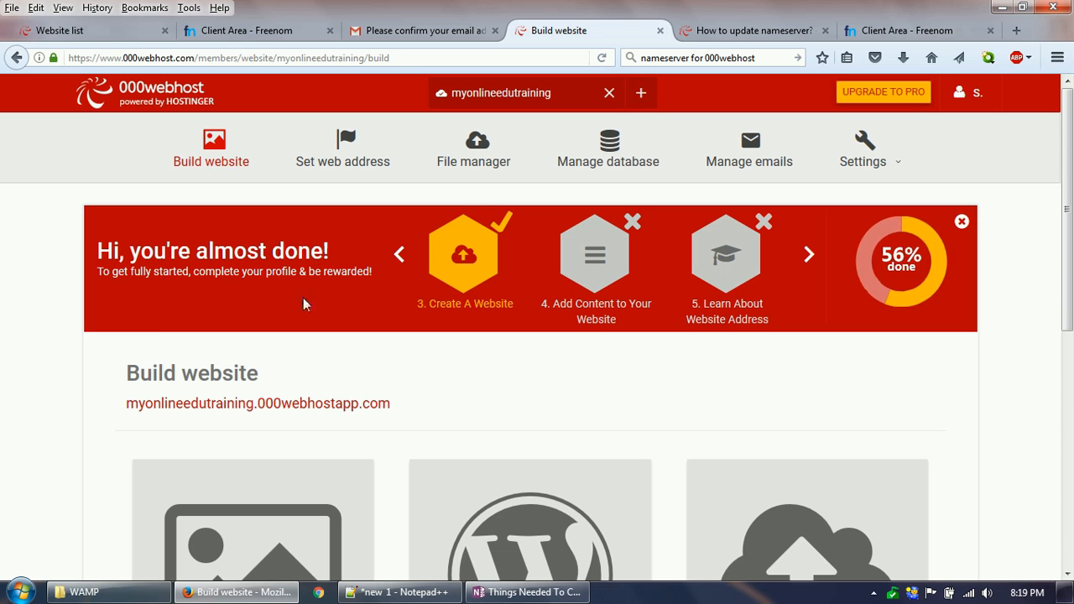
Step: Open the 000webhost file manager for myonlineedutraining to access the site's files in public_html
{"action": "scroll", "coordinate": [375, 347], "scroll_direction": "down", "scroll_amount": 2}
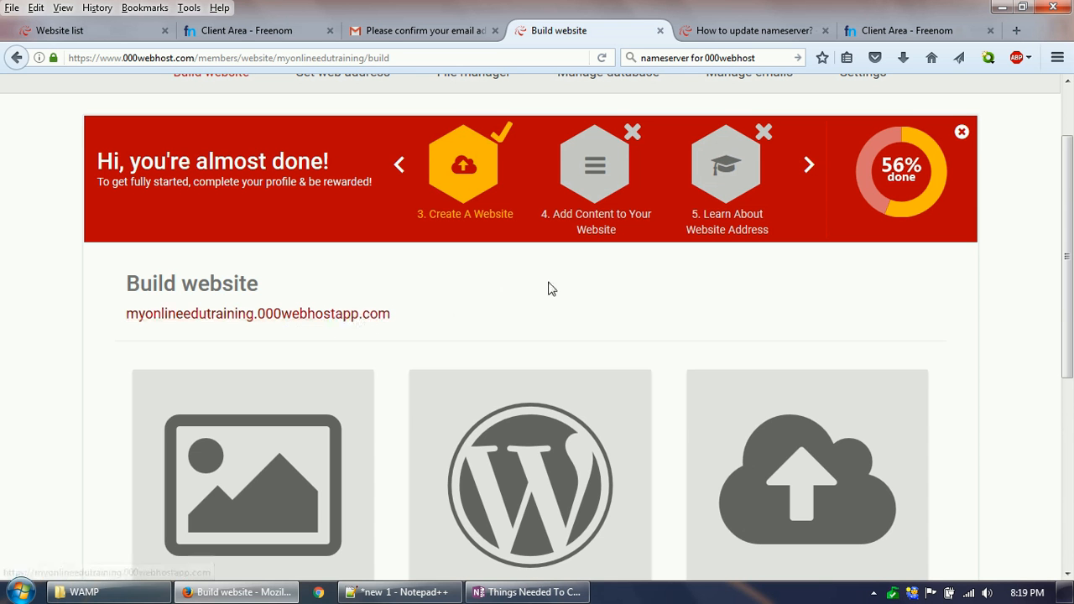
{"action": "scroll", "coordinate": [554, 292], "scroll_direction": "up", "scroll_amount": 2}
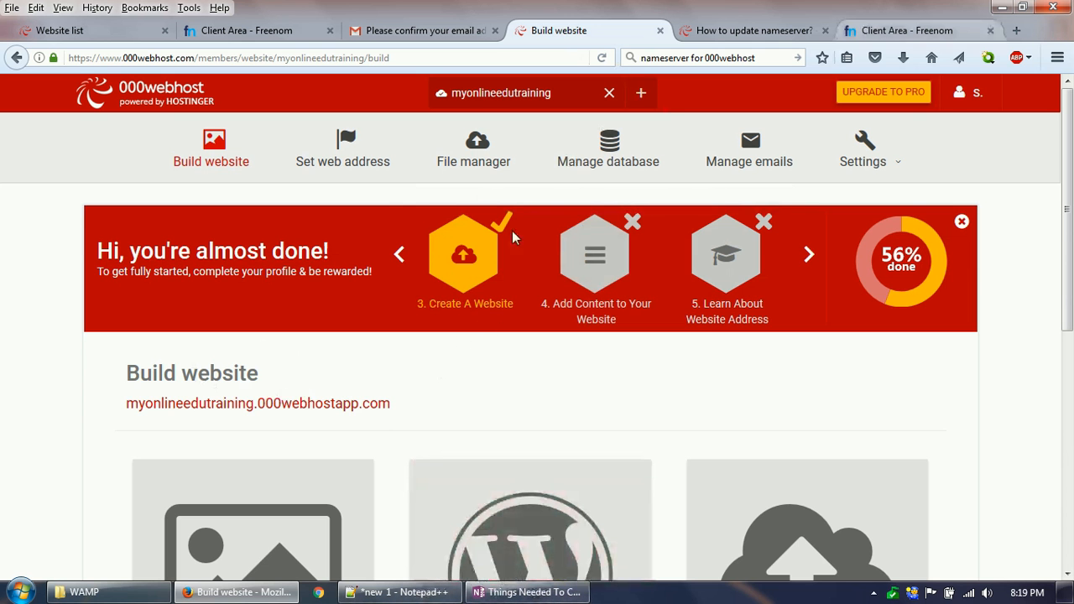
{"action": "left_click", "coordinate": [898, 30]}
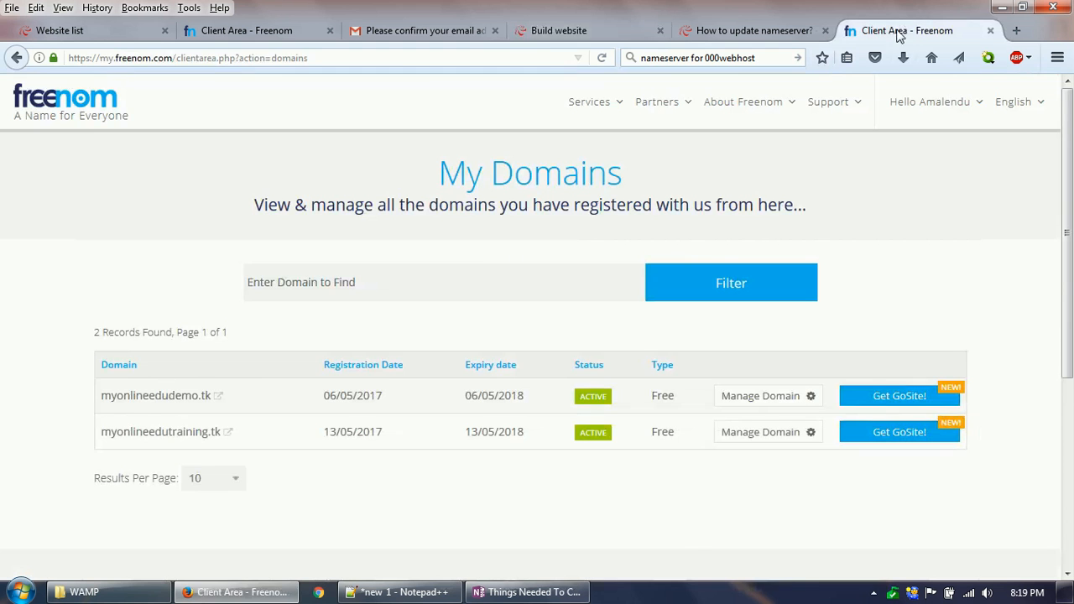
{"action": "left_click", "coordinate": [612, 34]}
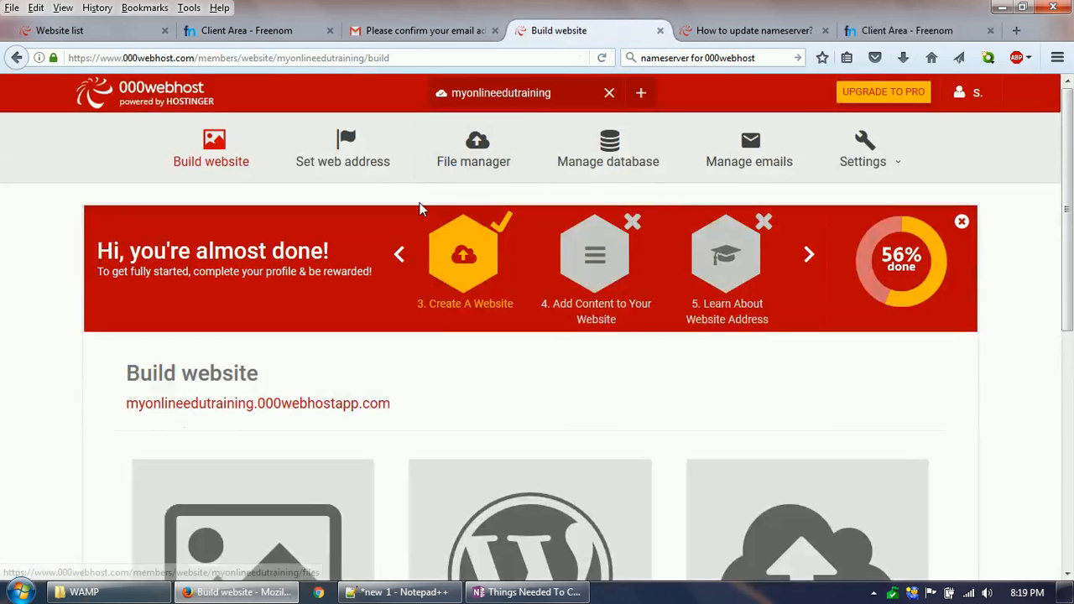
{"action": "scroll", "coordinate": [466, 371], "scroll_direction": "down", "scroll_amount": 2}
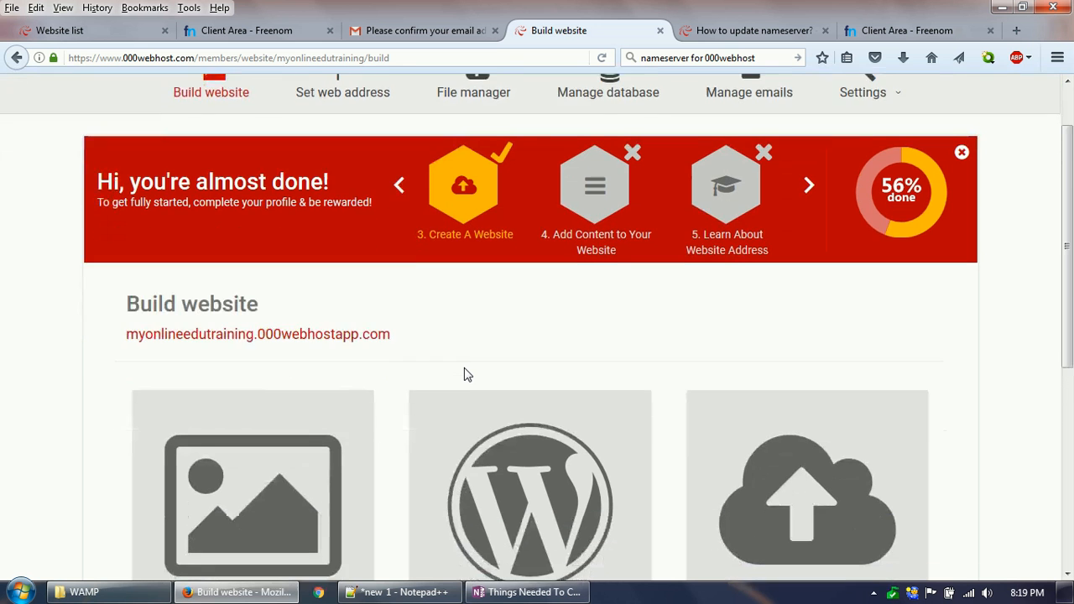
{"action": "scroll", "coordinate": [466, 371], "scroll_direction": "up", "scroll_amount": 2}
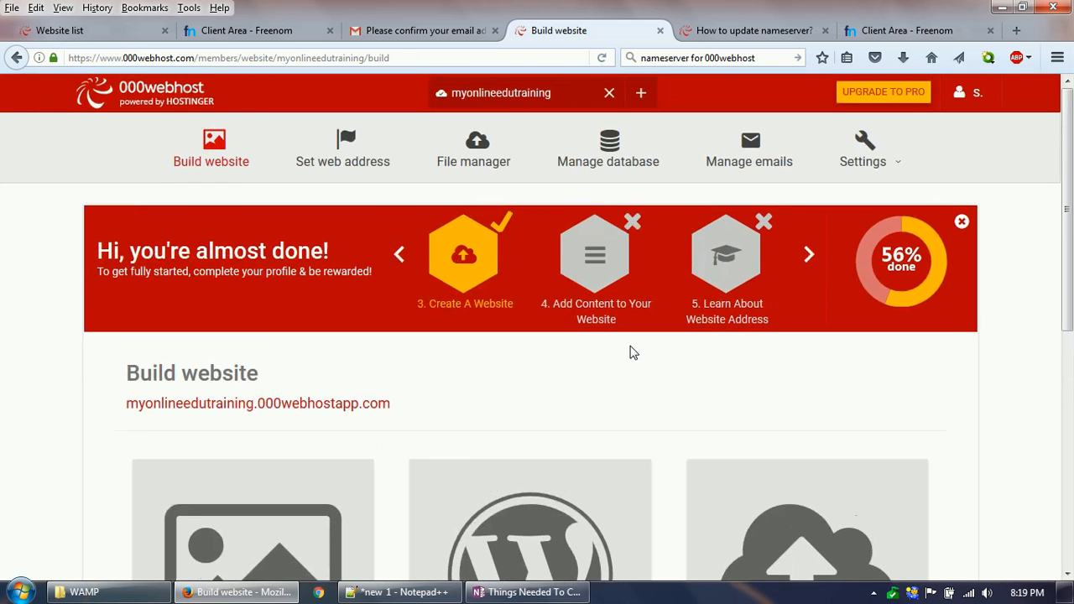
{"action": "left_click", "coordinate": [487, 167]}
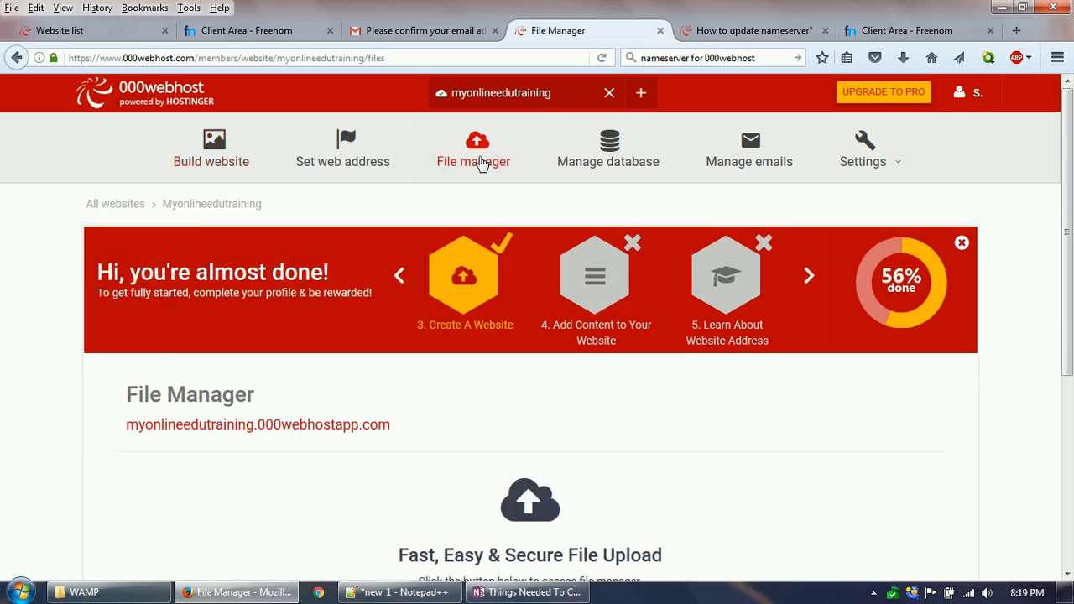
{"action": "scroll", "coordinate": [479, 377], "scroll_direction": "down", "scroll_amount": 4}
{"action": "left_click", "coordinate": [546, 457]}
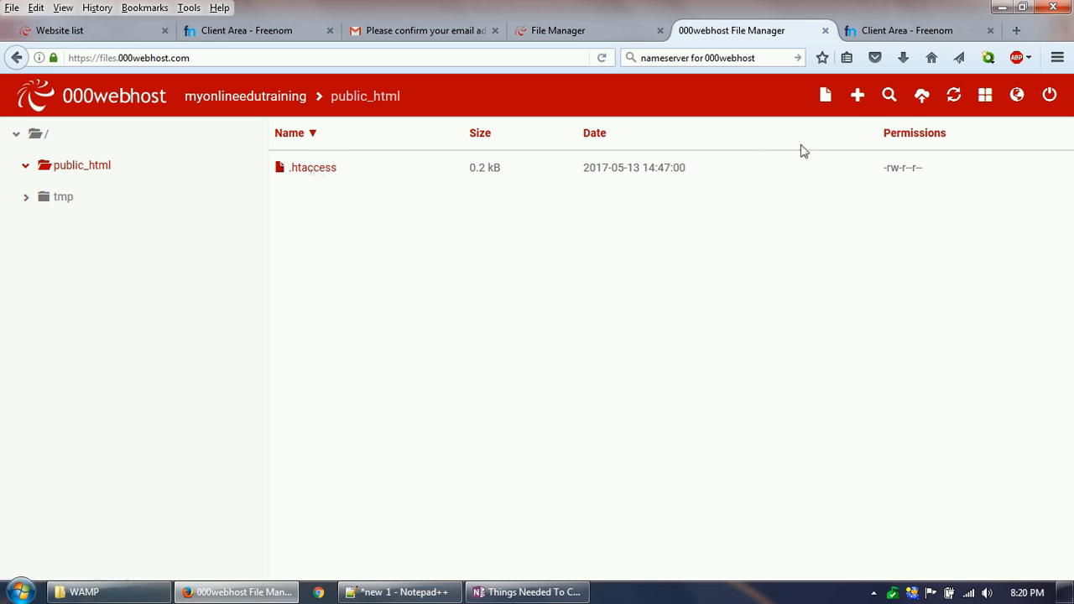
Step: Create a new file named index.php in the public_html folder
{"action": "left_click", "coordinate": [858, 98]}
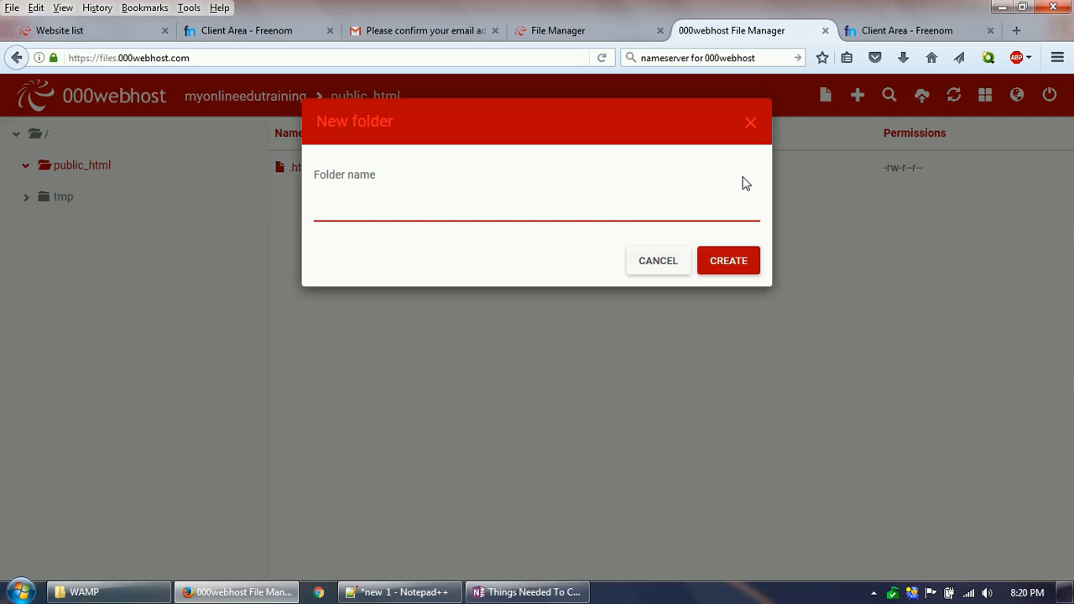
{"action": "left_click", "coordinate": [654, 256]}
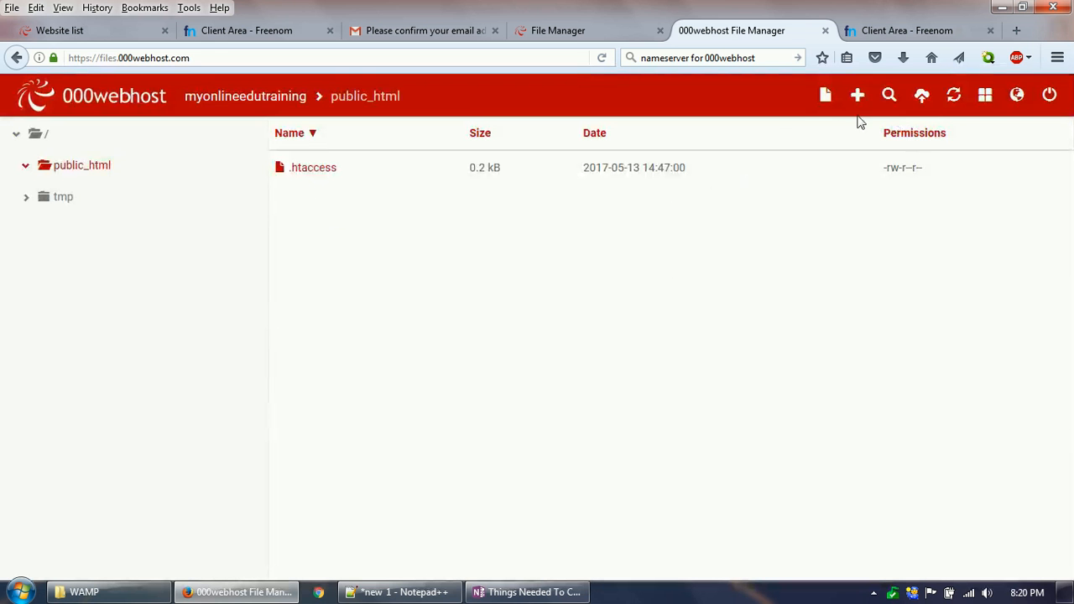
{"action": "left_click", "coordinate": [825, 102]}
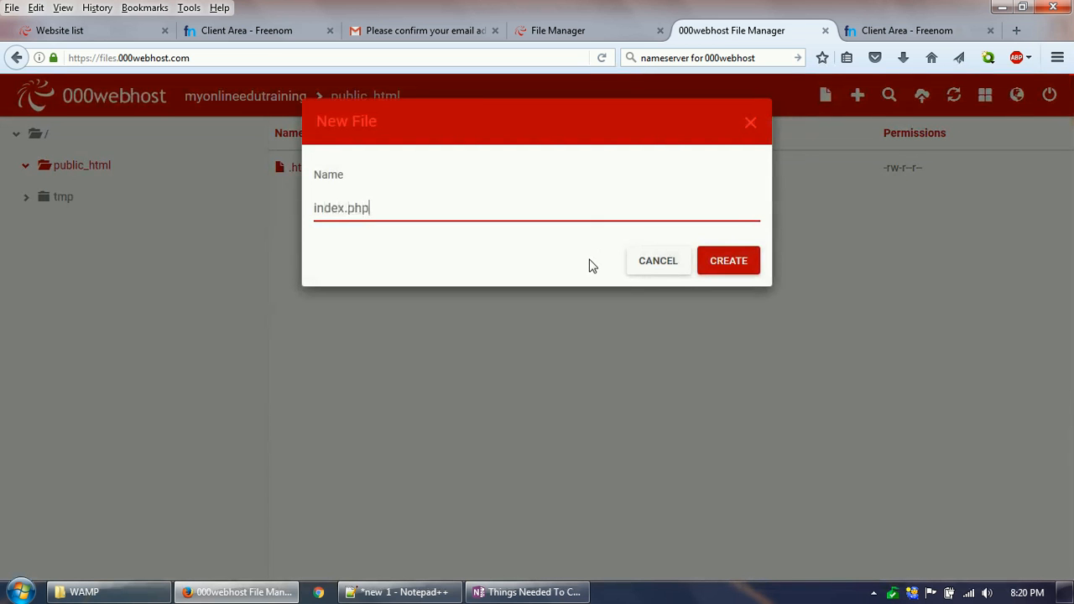
{"action": "left_click", "coordinate": [743, 263]}
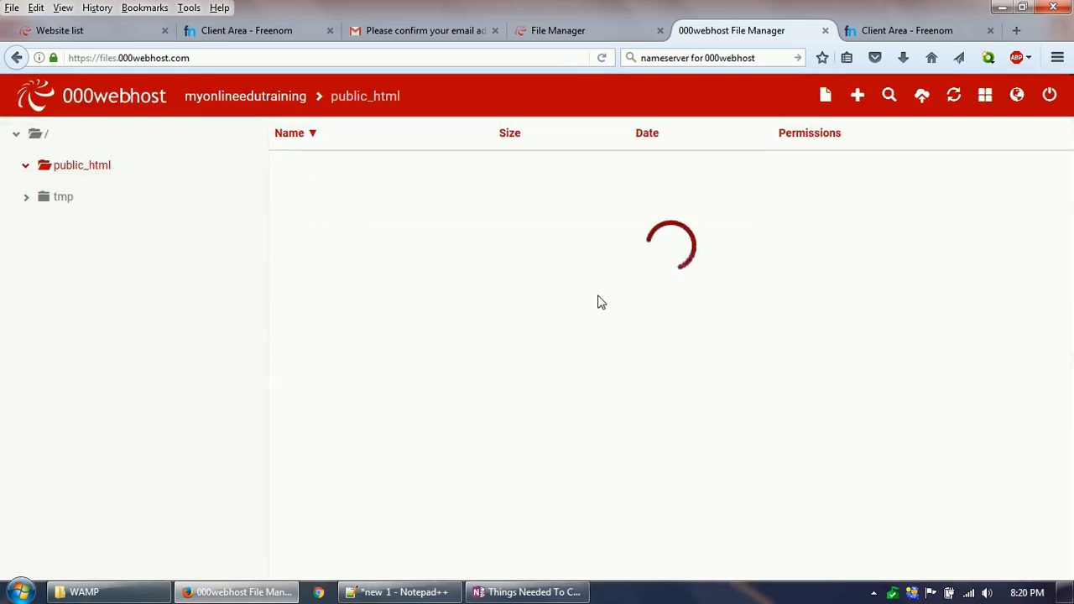
Step: Edit index.php so its PHP block contains echo 'Welcome to myonlineedutraining.tk'; and save and close the file
{"action": "left_click", "coordinate": [312, 208]}
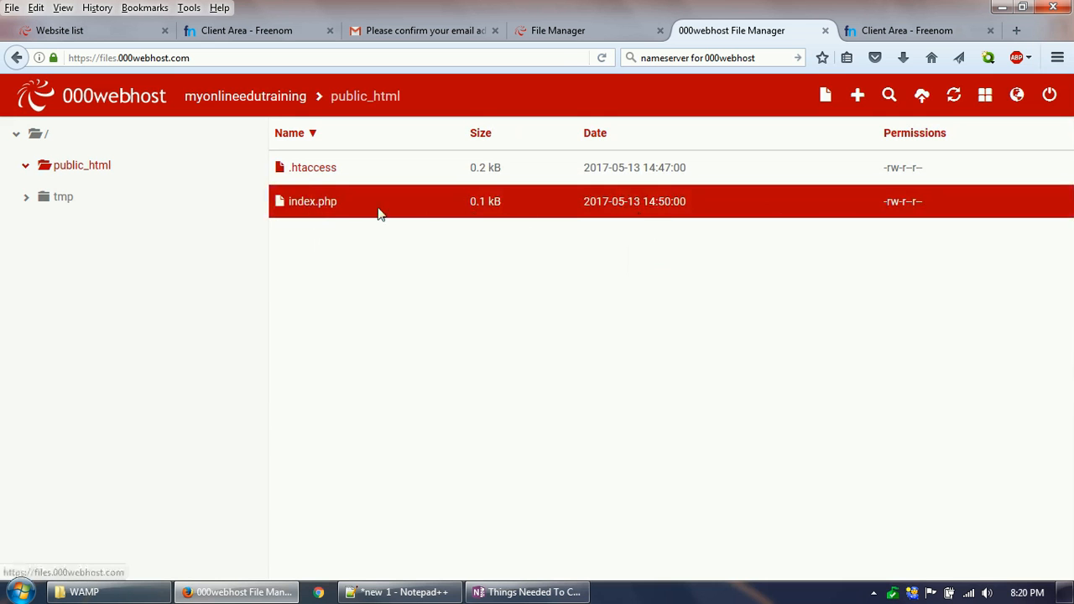
{"action": "double_click", "coordinate": [312, 209]}
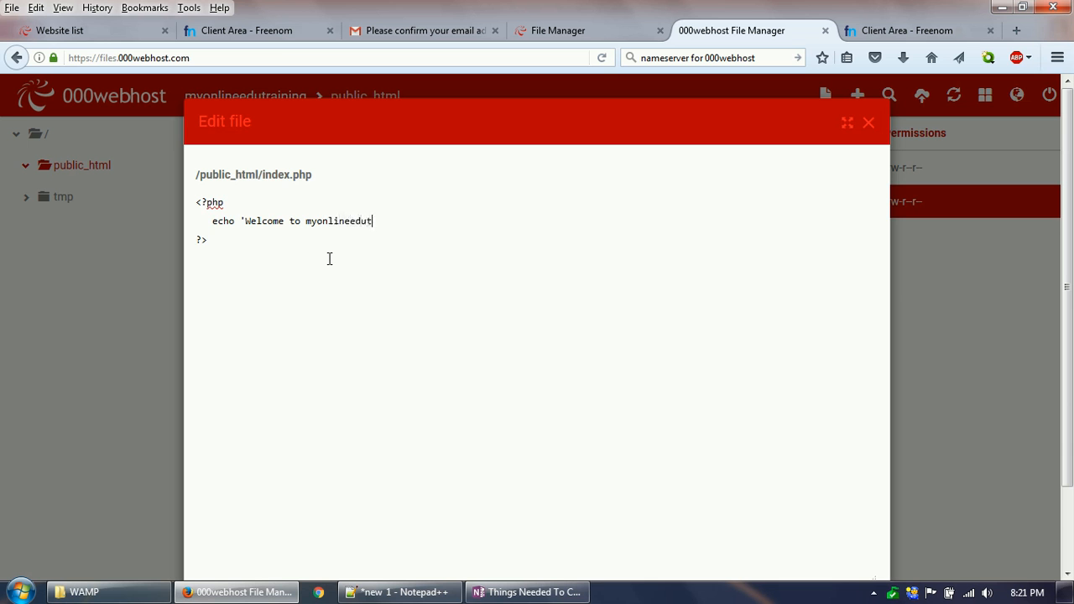
{"action": "type", "text": ".tk';"}
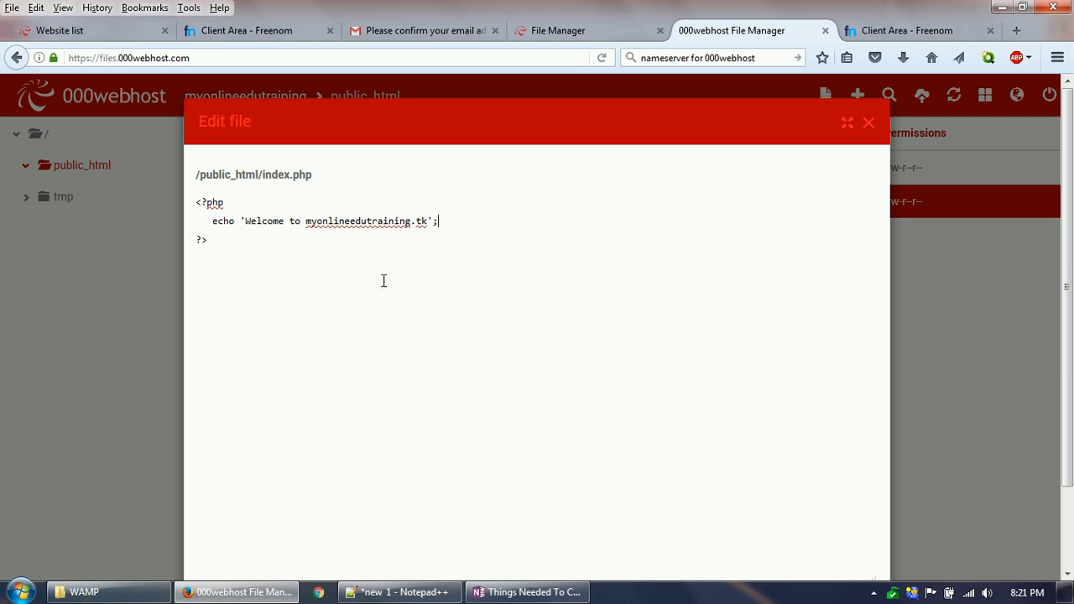
{"action": "scroll", "coordinate": [391, 277], "scroll_direction": "down", "scroll_amount": 5}
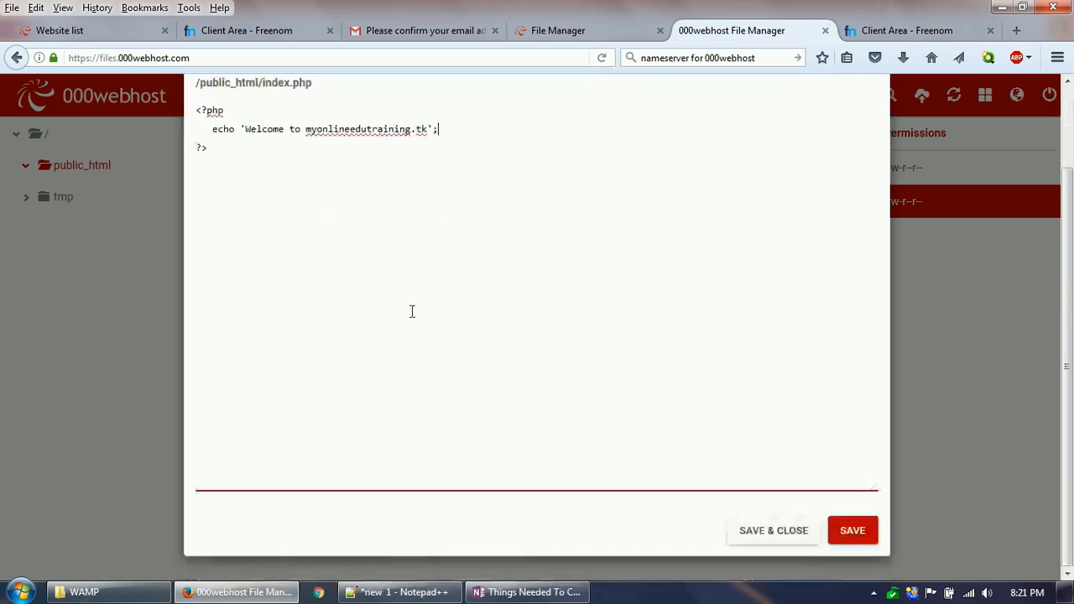
{"action": "left_click", "coordinate": [862, 537]}
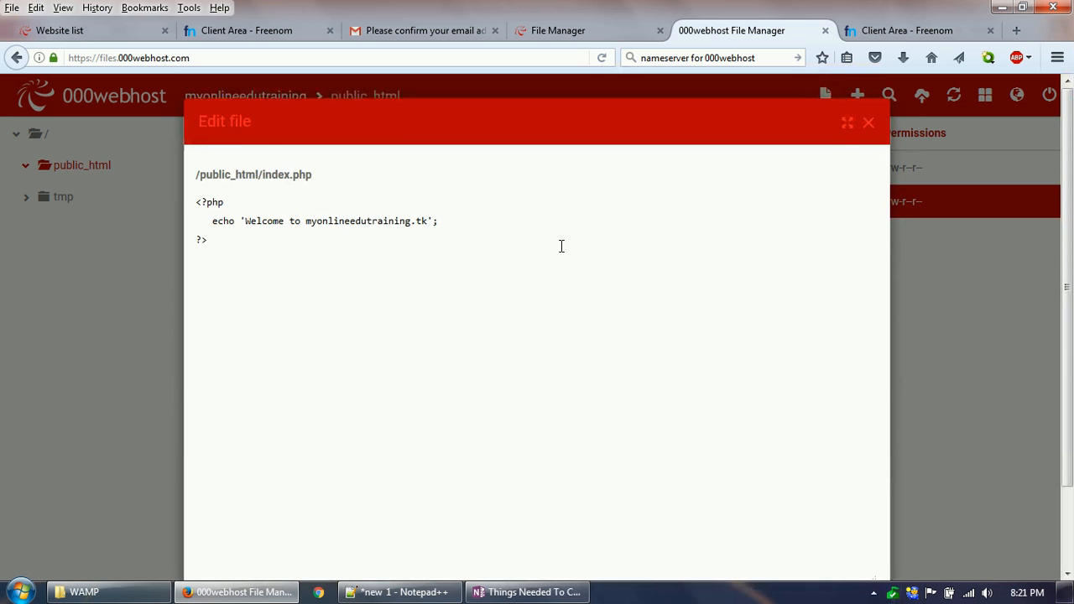
{"action": "scroll", "coordinate": [561, 246], "scroll_direction": "down", "scroll_amount": 2}
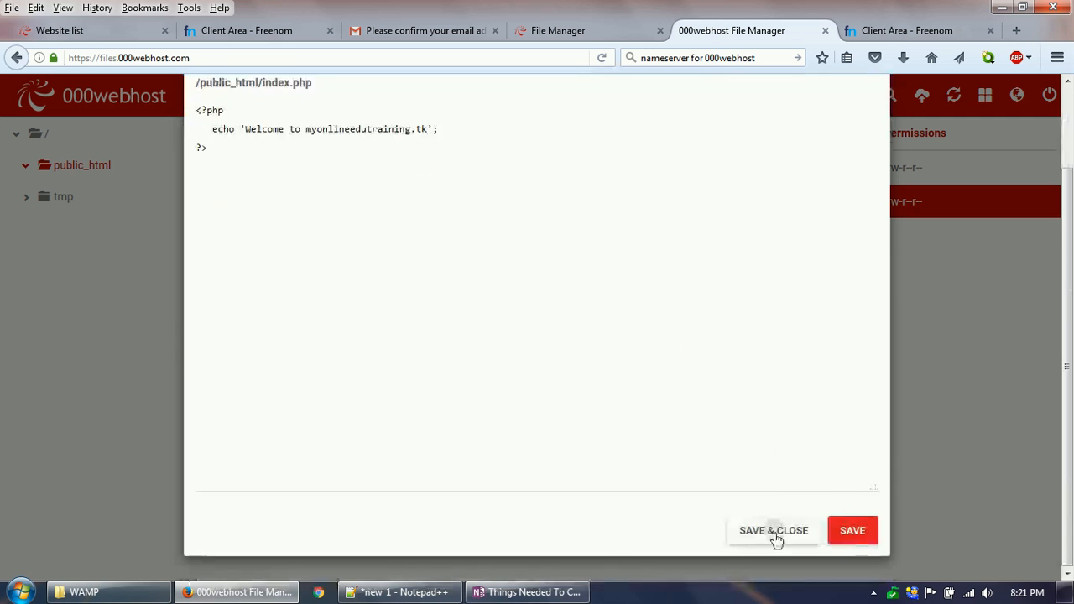
{"action": "left_click", "coordinate": [775, 533]}
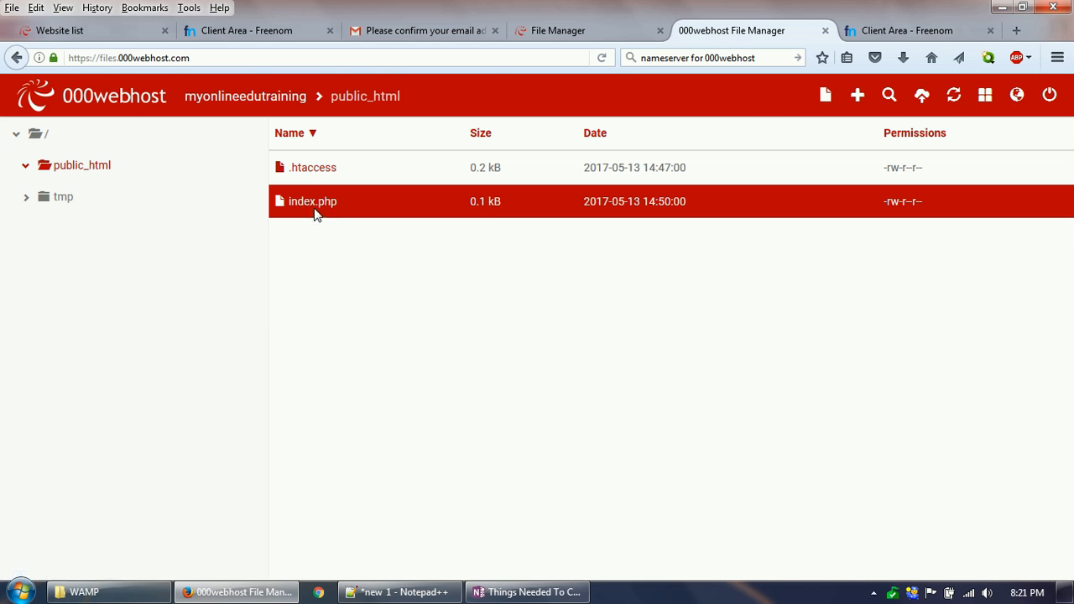
Step: Open the 000webhostapp.com link of myonlineedutraining from the 000webhost websites list in a new browser tab and switch to it
{"action": "left_click", "coordinate": [552, 31]}
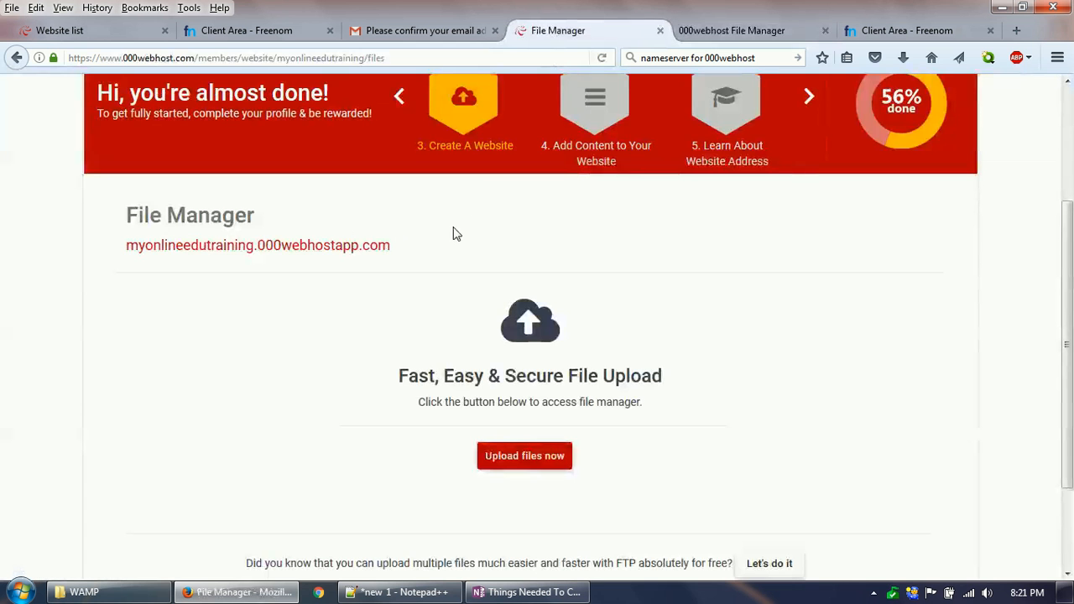
{"action": "scroll", "coordinate": [425, 294], "scroll_direction": "up", "scroll_amount": 4}
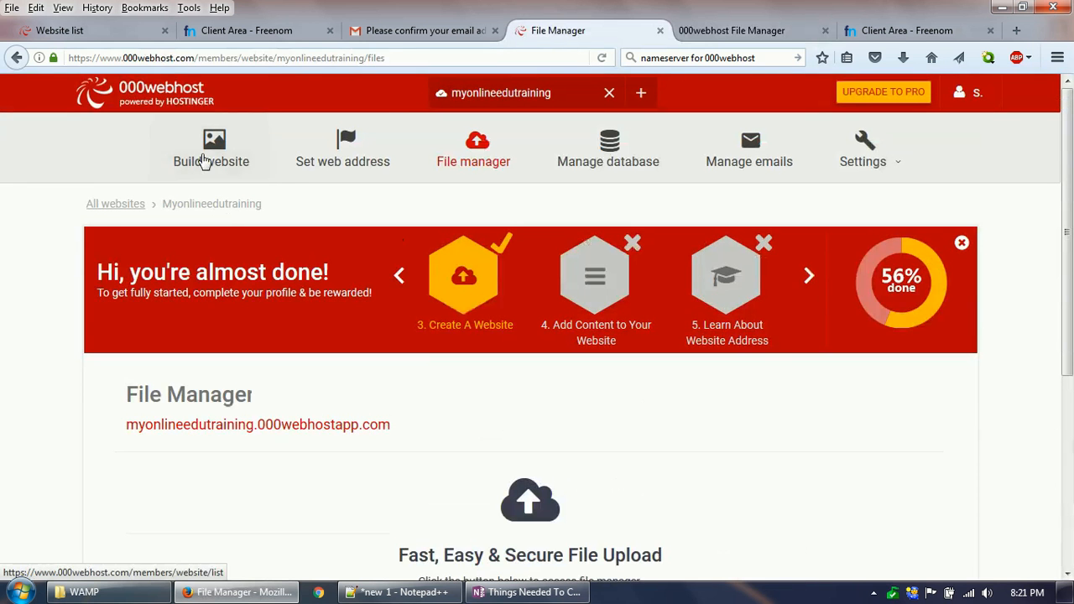
{"action": "left_click", "coordinate": [103, 207]}
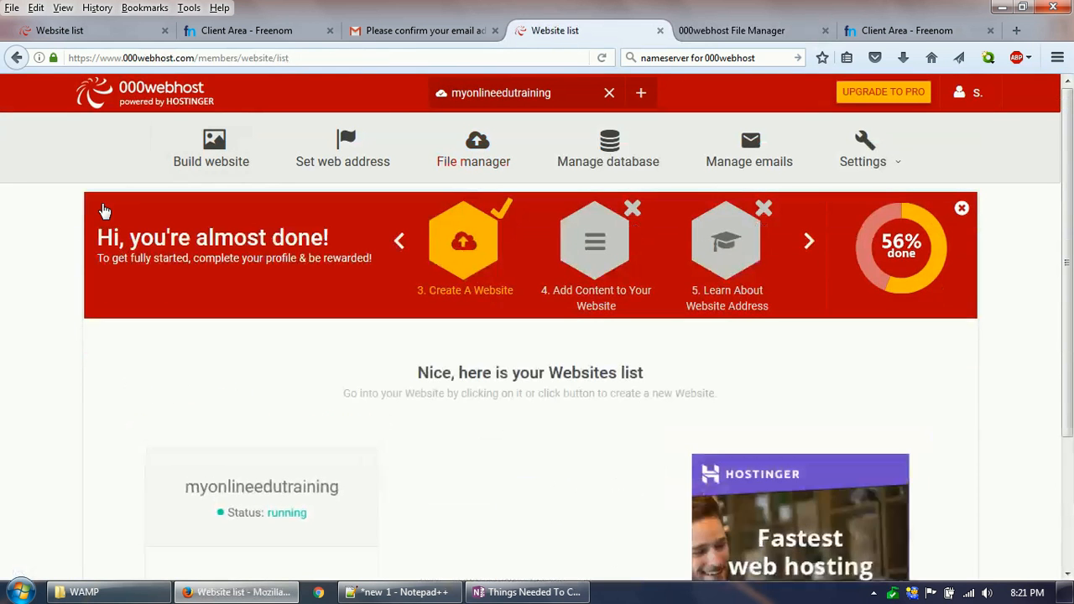
{"action": "scroll", "coordinate": [326, 374], "scroll_direction": "down", "scroll_amount": 3}
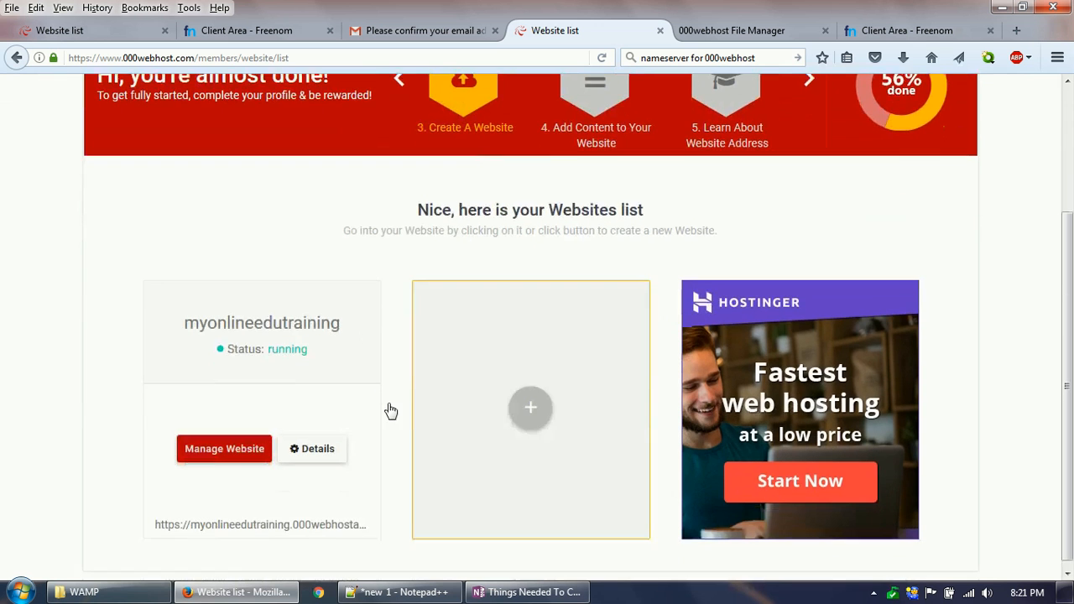
{"action": "right_click", "coordinate": [252, 520]}
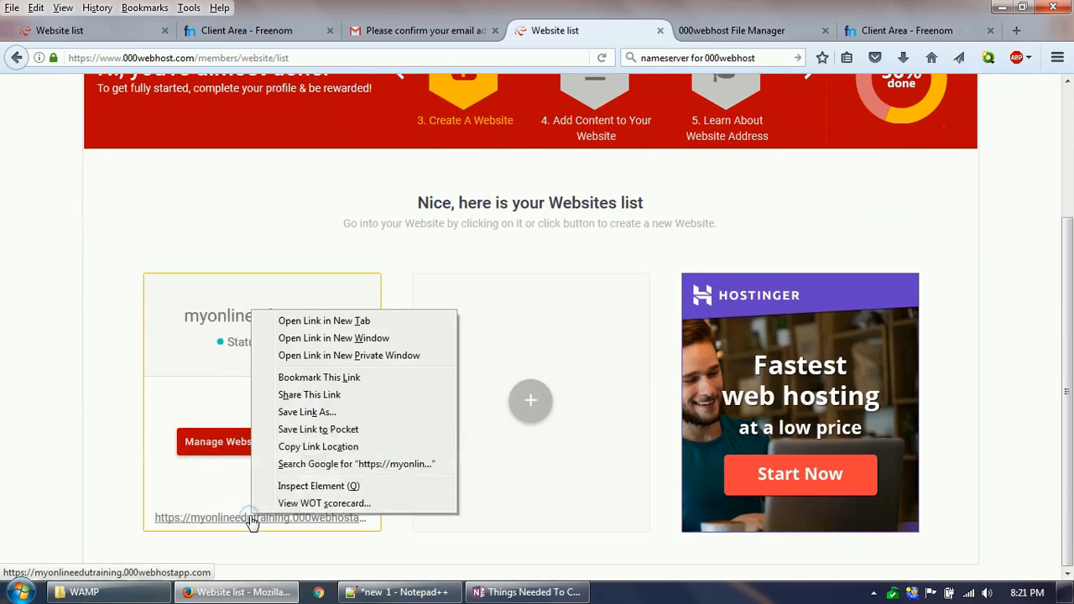
{"action": "left_click", "coordinate": [398, 318]}
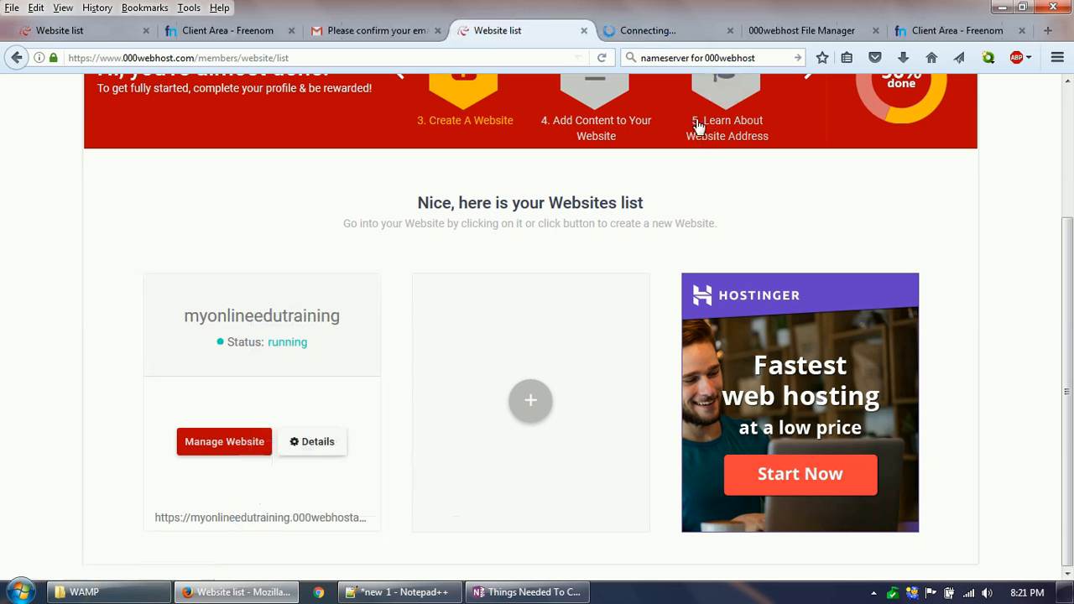
{"action": "left_click", "coordinate": [660, 31]}
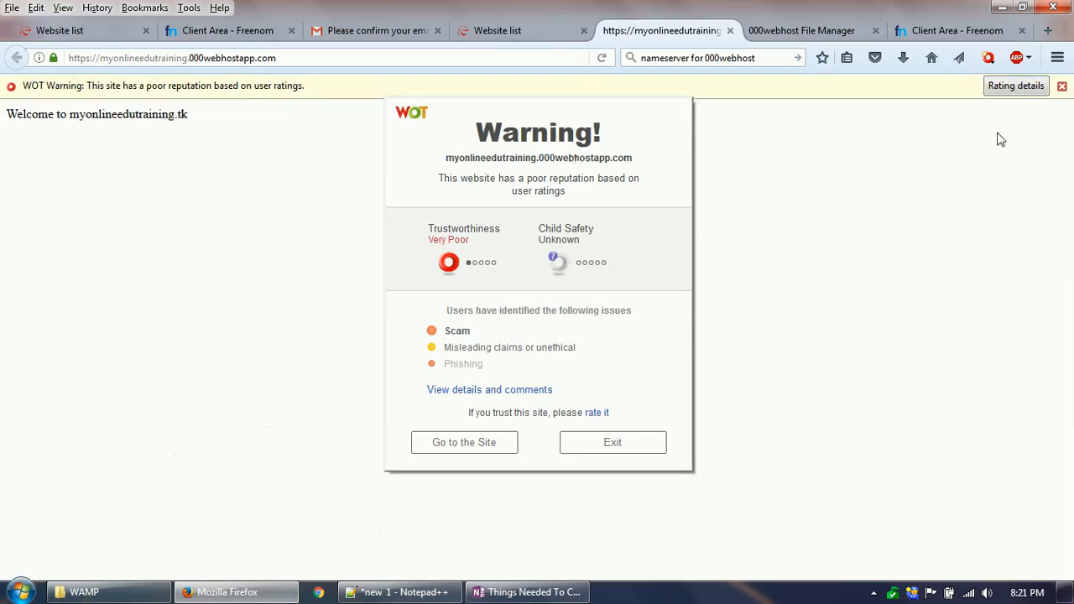
Step: Dismiss the WOT reputation warnings on the hosted page and highlight its welcome text
{"action": "left_click", "coordinate": [1061, 86]}
{"action": "left_click", "coordinate": [504, 442]}
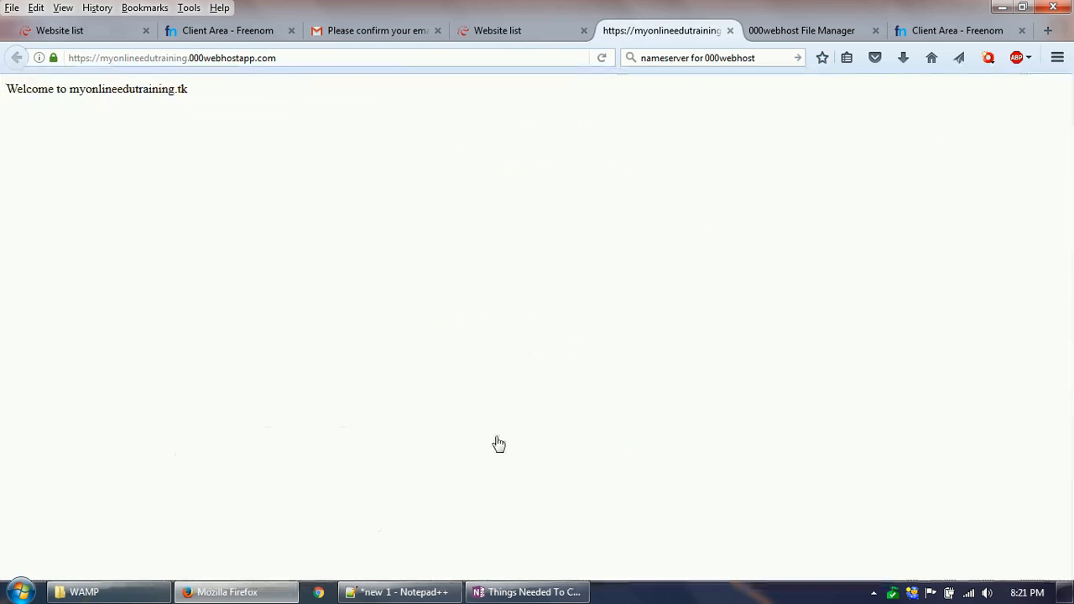
{"action": "left_click_drag", "start_coordinate": [6, 89], "coordinate": [179, 89]}
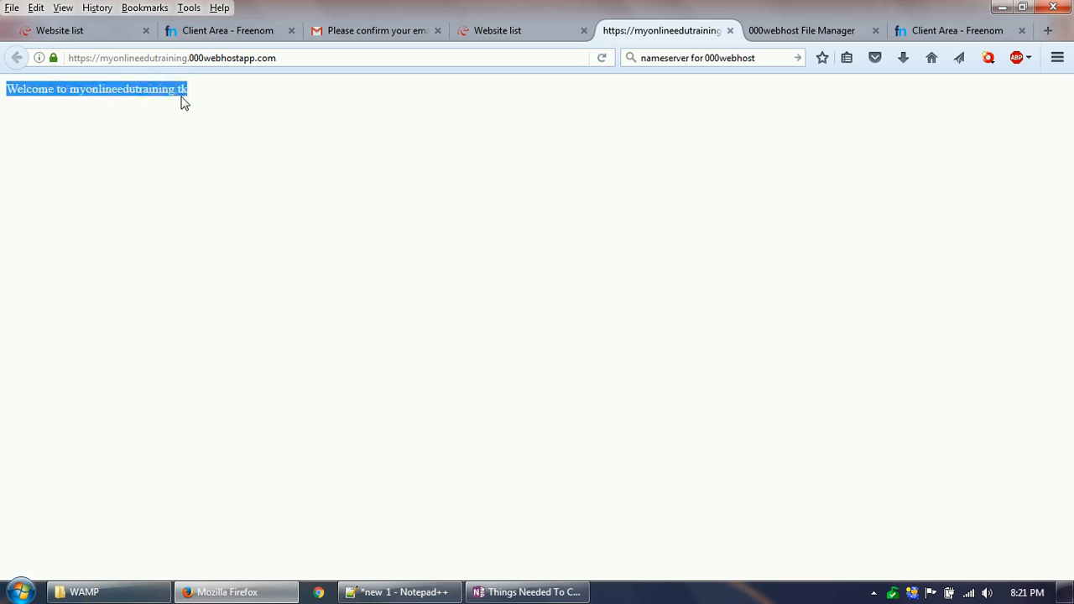
{"action": "left_click", "coordinate": [105, 59]}
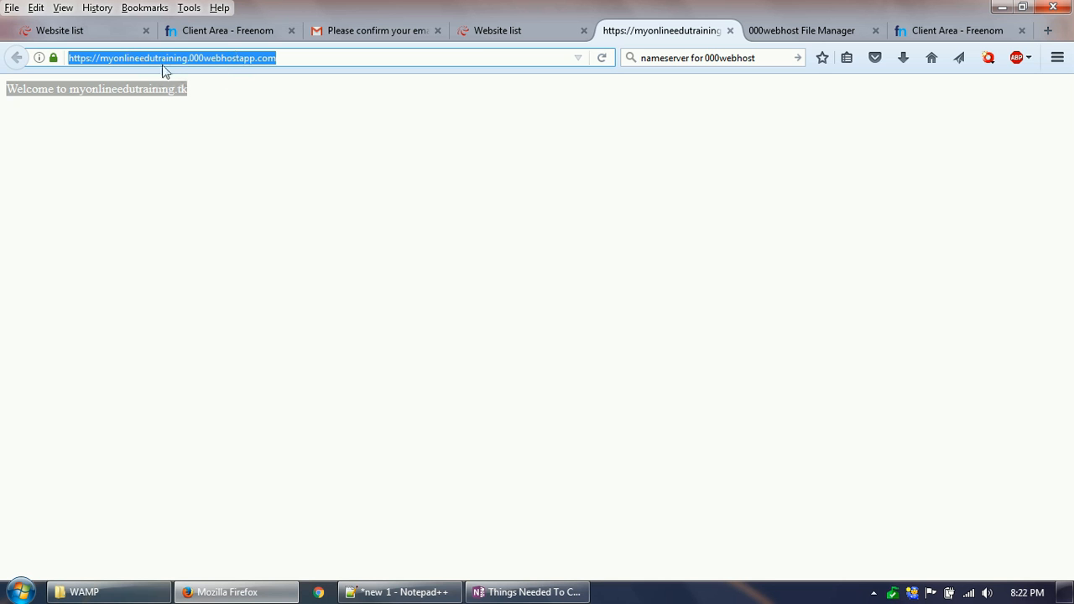
{"action": "left_click_drag", "start_coordinate": [188, 61], "coordinate": [291, 58]}
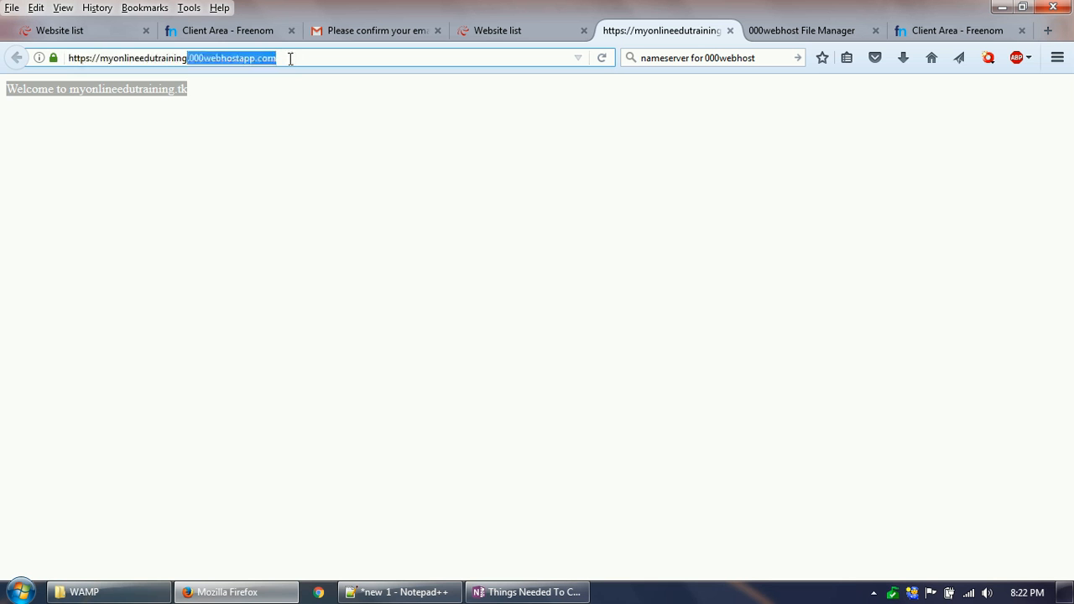
{"action": "type", "text": "tk"}
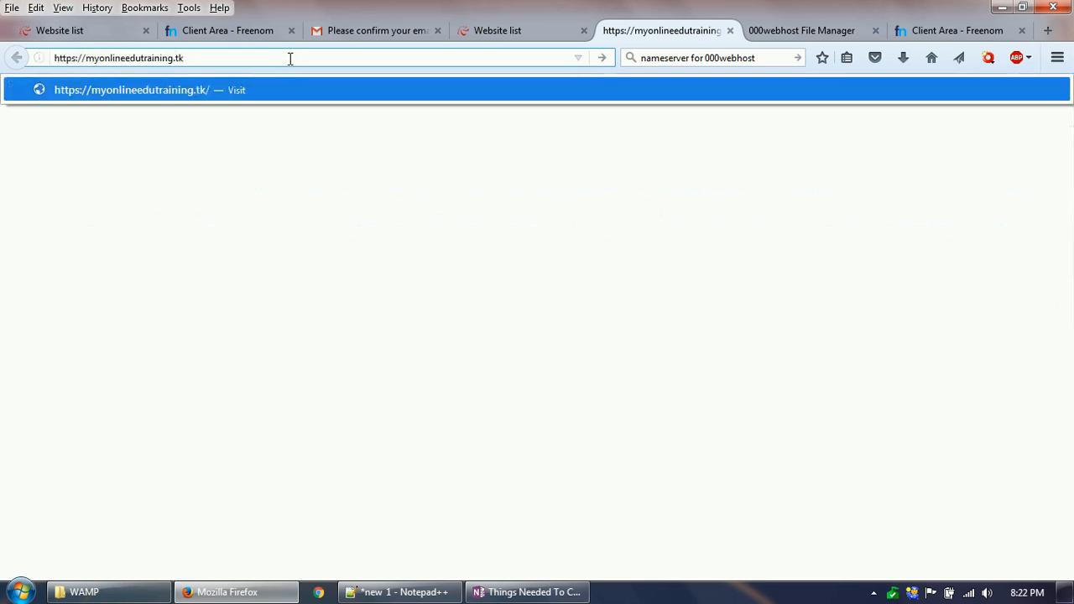
{"action": "key", "text": "Return"}
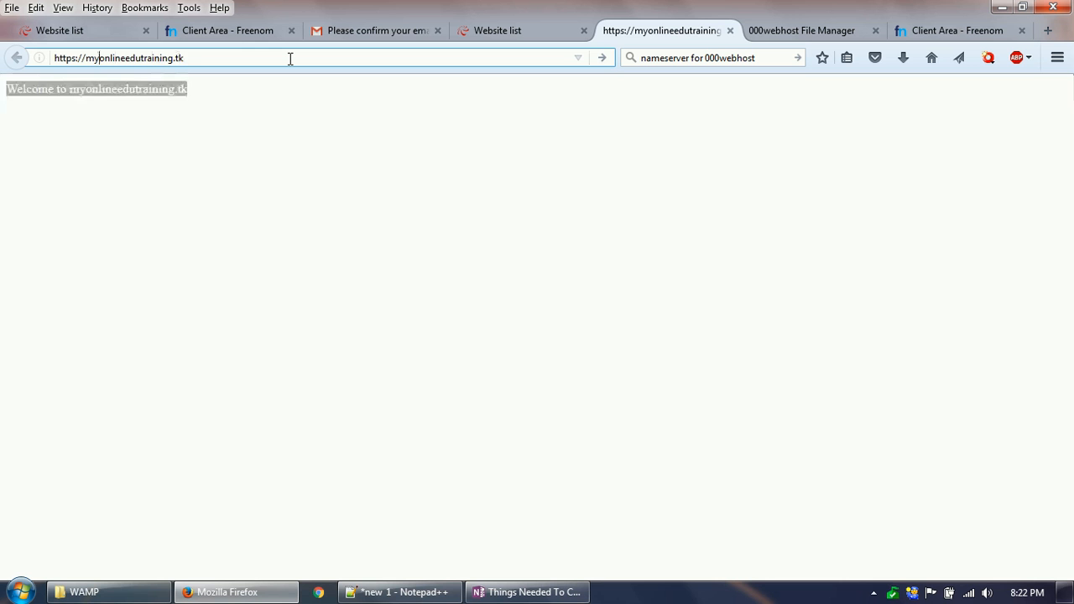
{"action": "key", "text": "BackSpace"}
{"action": "key", "text": "BackSpace"}
{"action": "key", "text": "BackSpace"}
{"action": "key", "text": "BackSpace"}
{"action": "key", "text": "BackSpace"}
{"action": "key", "text": "BackSpace"}
{"action": "key", "text": "BackSpace"}
{"action": "key", "text": "BackSpace"}
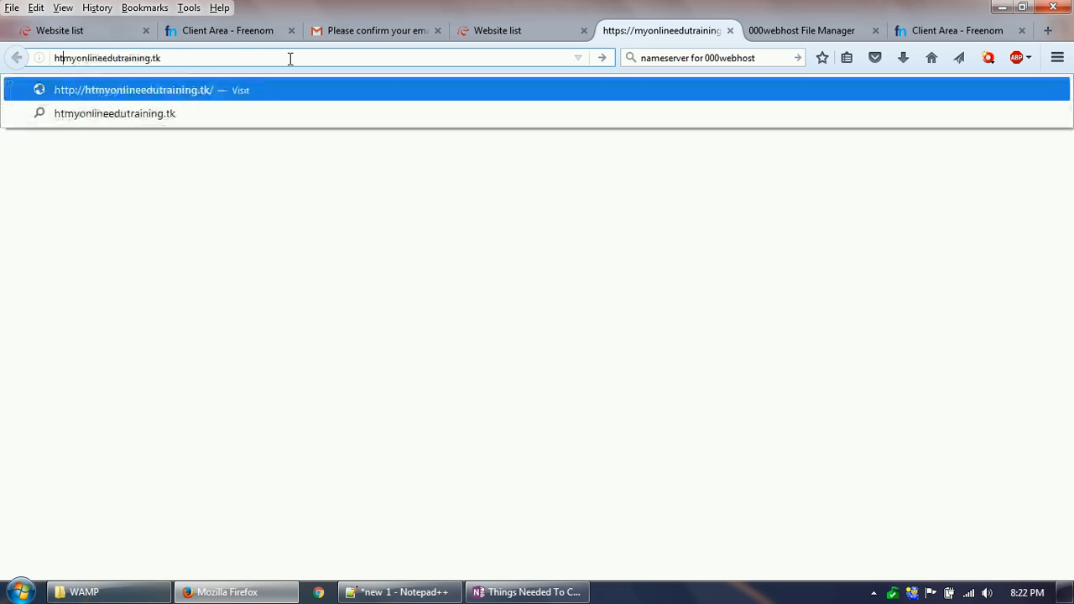
{"action": "key", "text": "Return"}
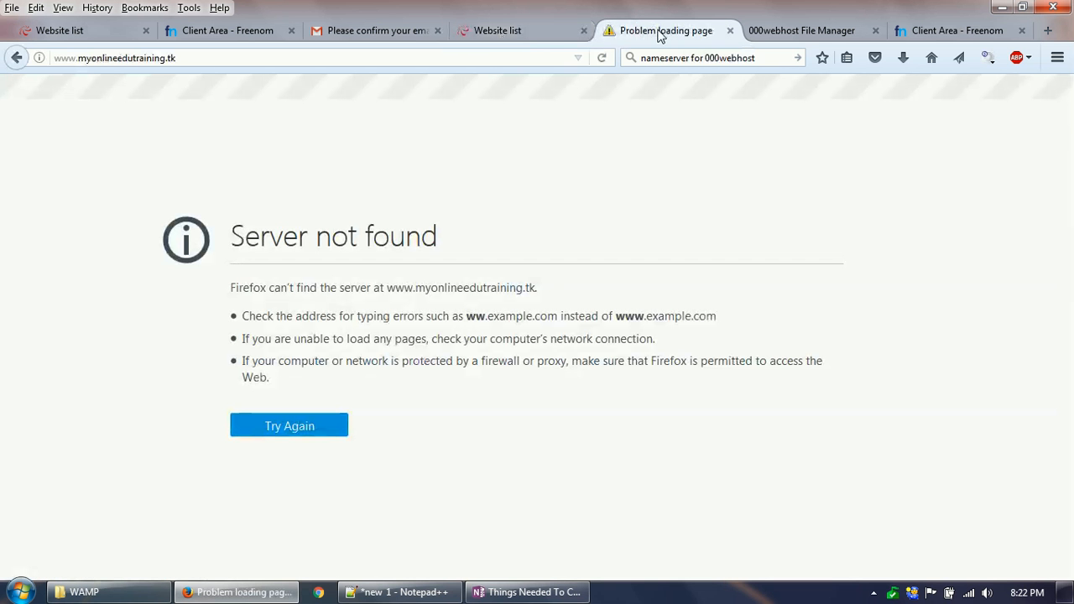
Step: Return to the 000webhost website list, open the web address settings and choose to park an own domain
{"action": "left_click", "coordinate": [508, 37]}
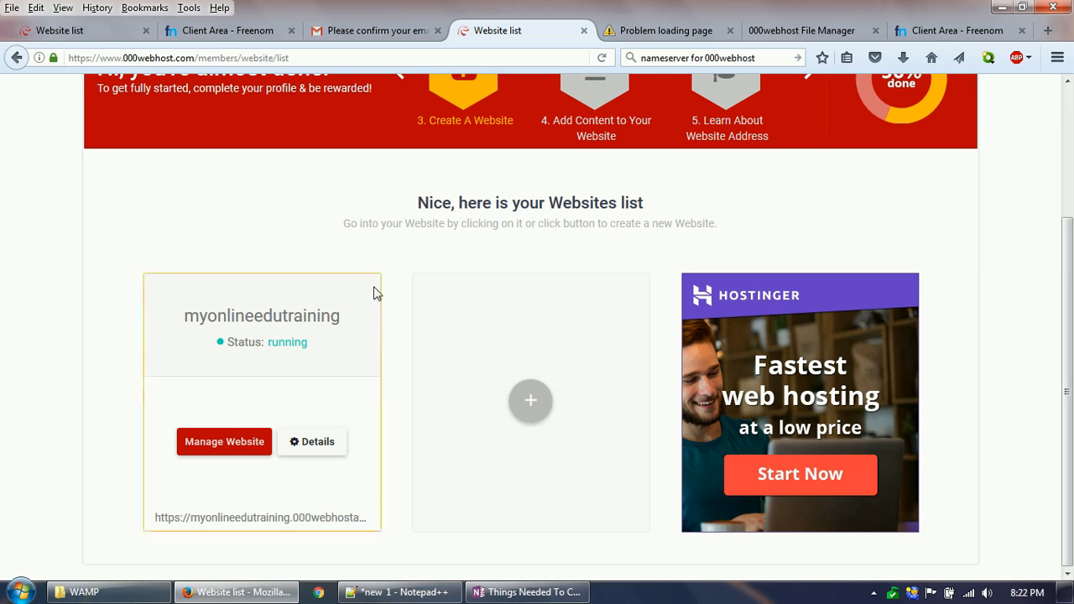
{"action": "scroll", "coordinate": [455, 369], "scroll_direction": "up", "scroll_amount": 3}
{"action": "left_click", "coordinate": [340, 157]}
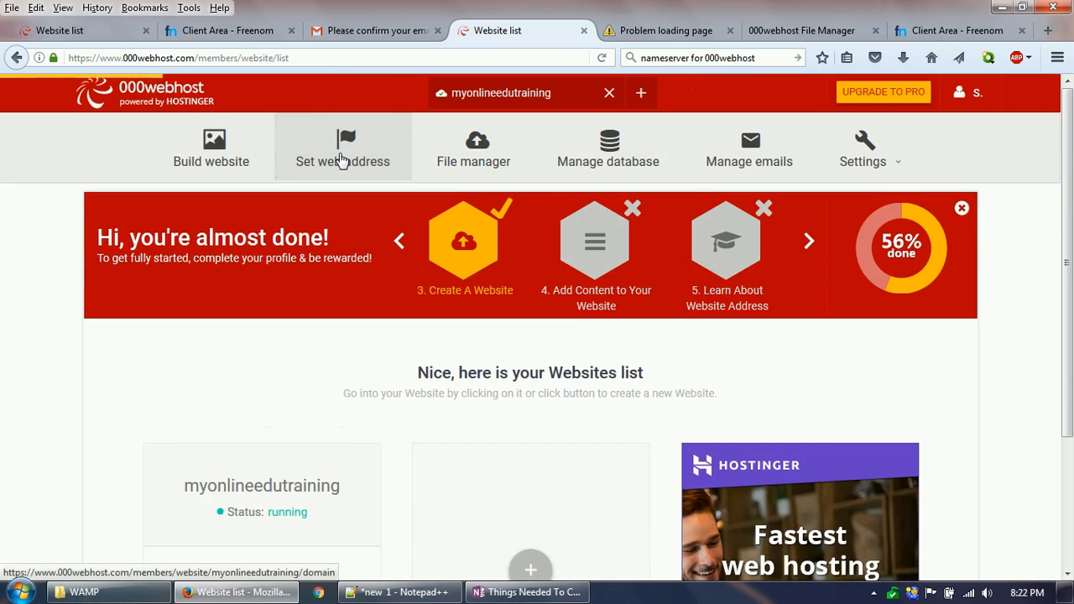
{"action": "scroll", "coordinate": [351, 390], "scroll_direction": "down", "scroll_amount": 3}
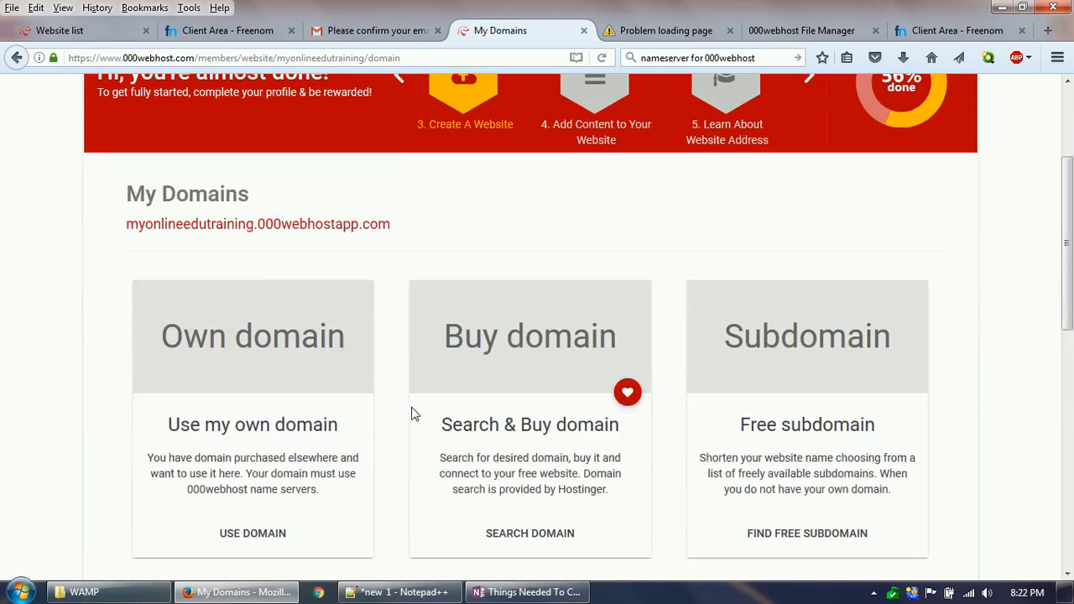
{"action": "scroll", "coordinate": [411, 413], "scroll_direction": "down", "scroll_amount": 2}
{"action": "left_click", "coordinate": [173, 209]}
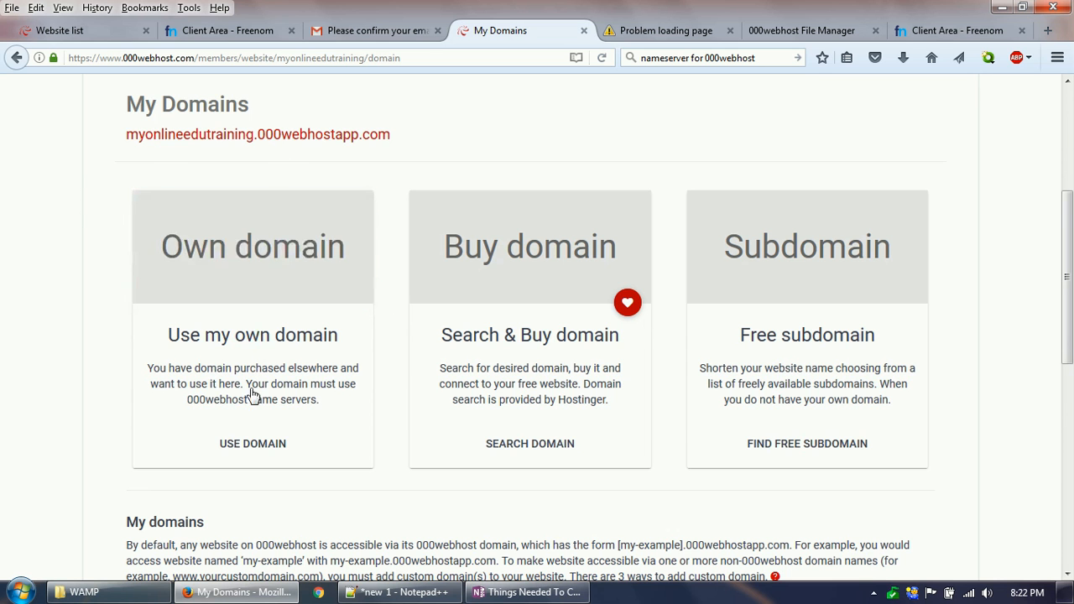
{"action": "left_click", "coordinate": [242, 255]}
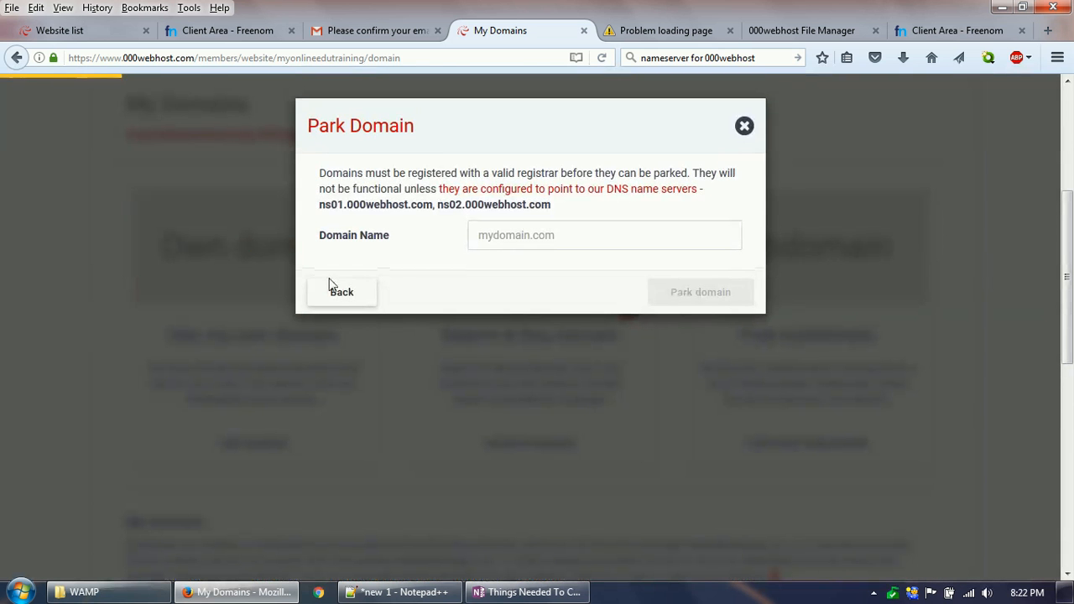
Step: Park the domain myonlineedutraining.tk on the website and review the list of linked domains
{"action": "left_click", "coordinate": [520, 240]}
{"action": "type", "text": "myonlineedutraining"}
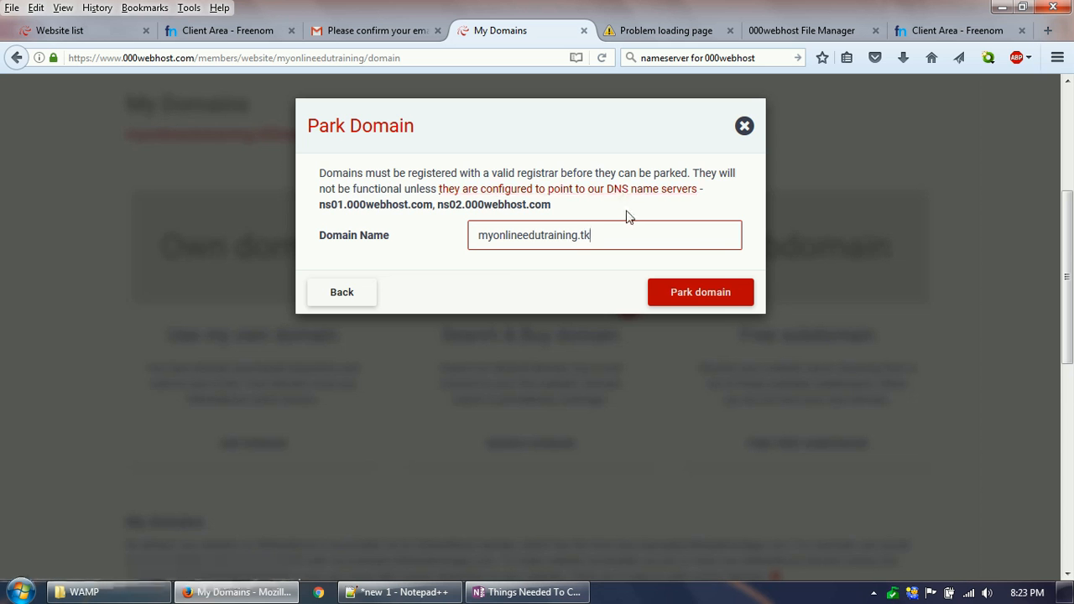
{"action": "left_click", "coordinate": [711, 298]}
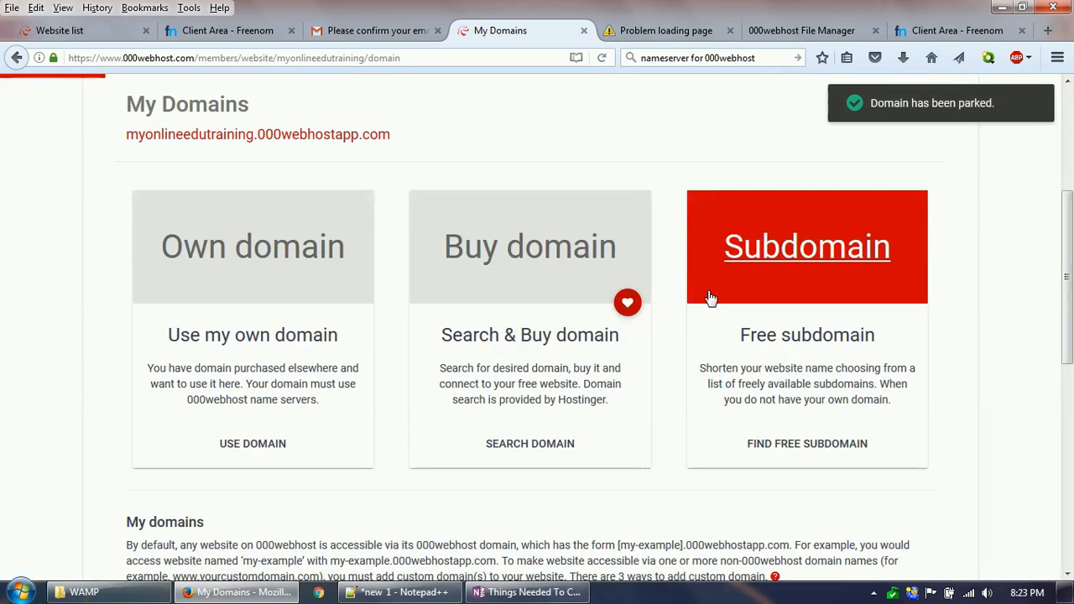
{"action": "scroll", "coordinate": [473, 355], "scroll_direction": "down", "scroll_amount": 3}
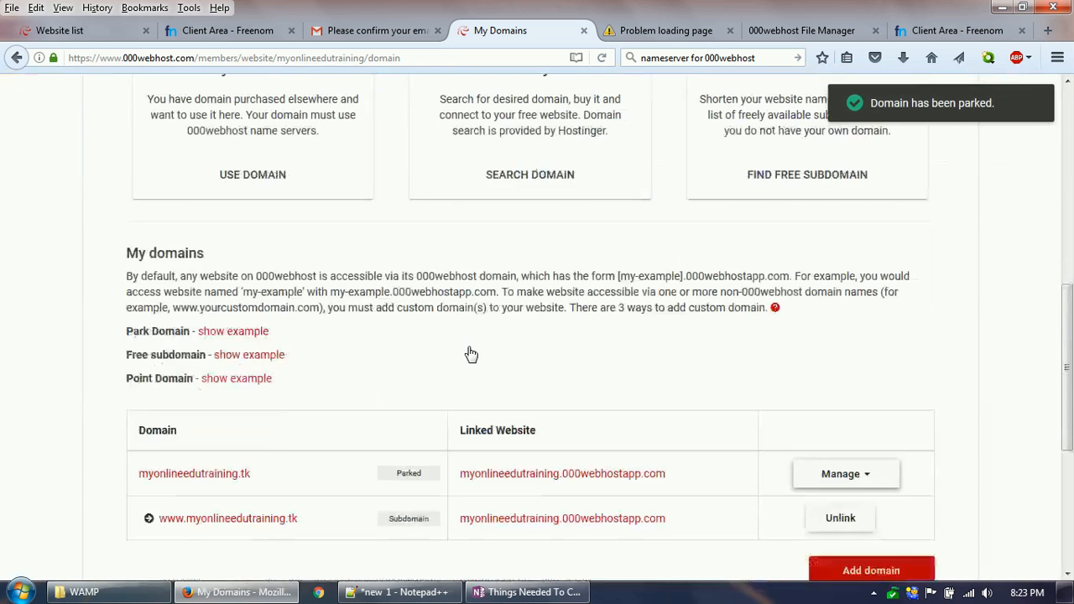
{"action": "scroll", "coordinate": [456, 333], "scroll_direction": "down", "scroll_amount": 1}
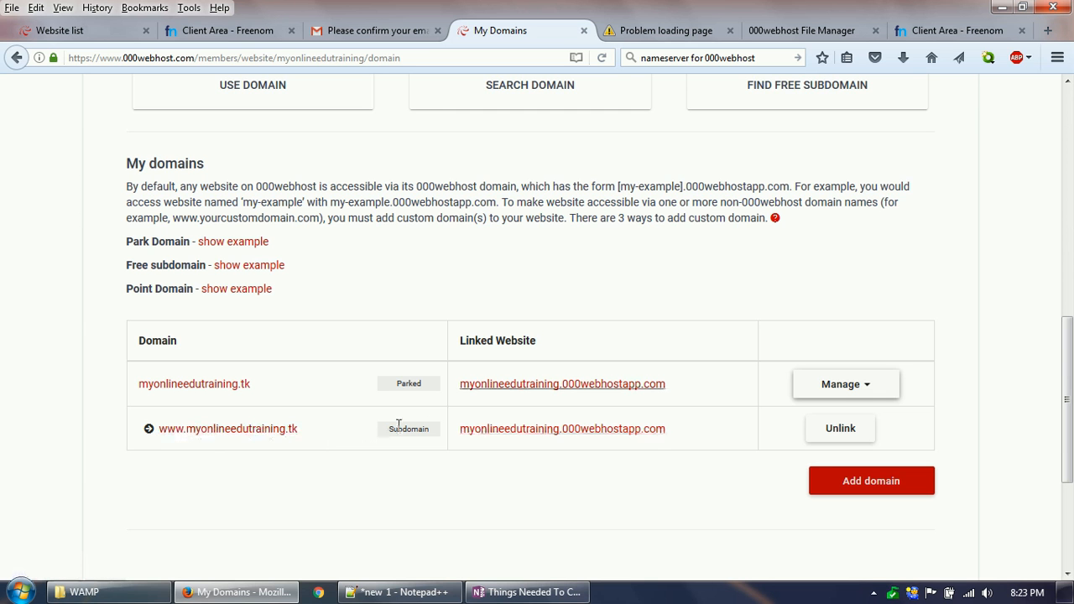
{"action": "left_click", "coordinate": [666, 30]}
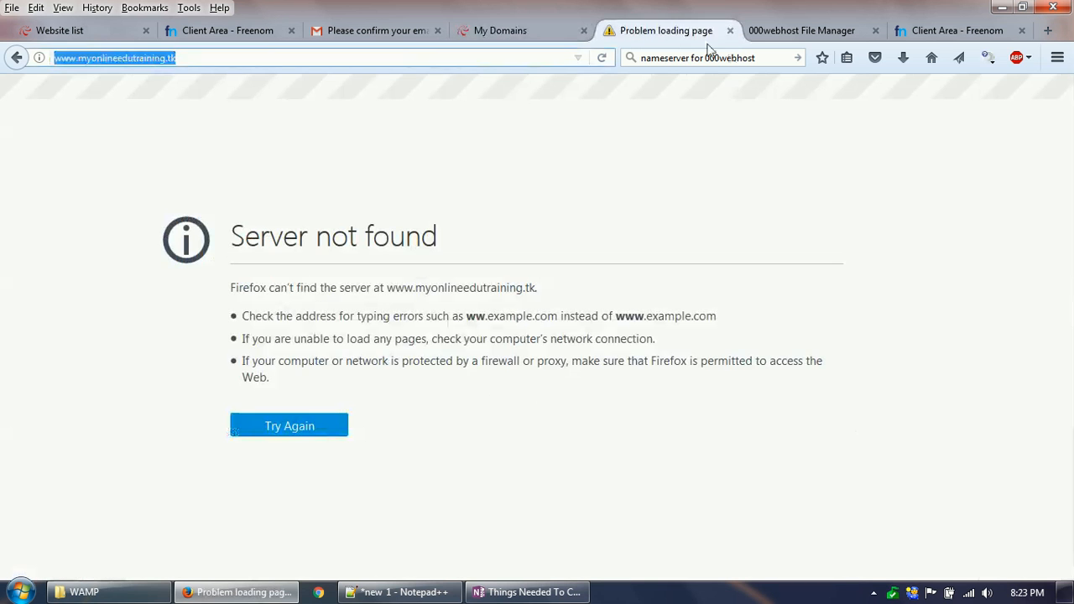
{"action": "key", "text": "Return"}
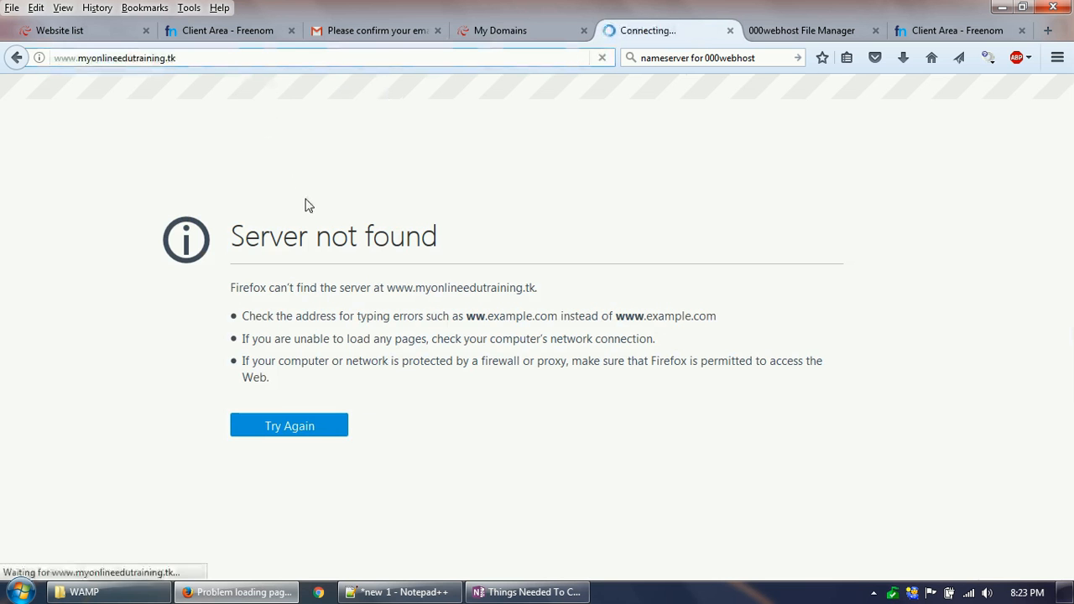
{"action": "left_click_drag", "start_coordinate": [5, 89], "coordinate": [189, 92]}
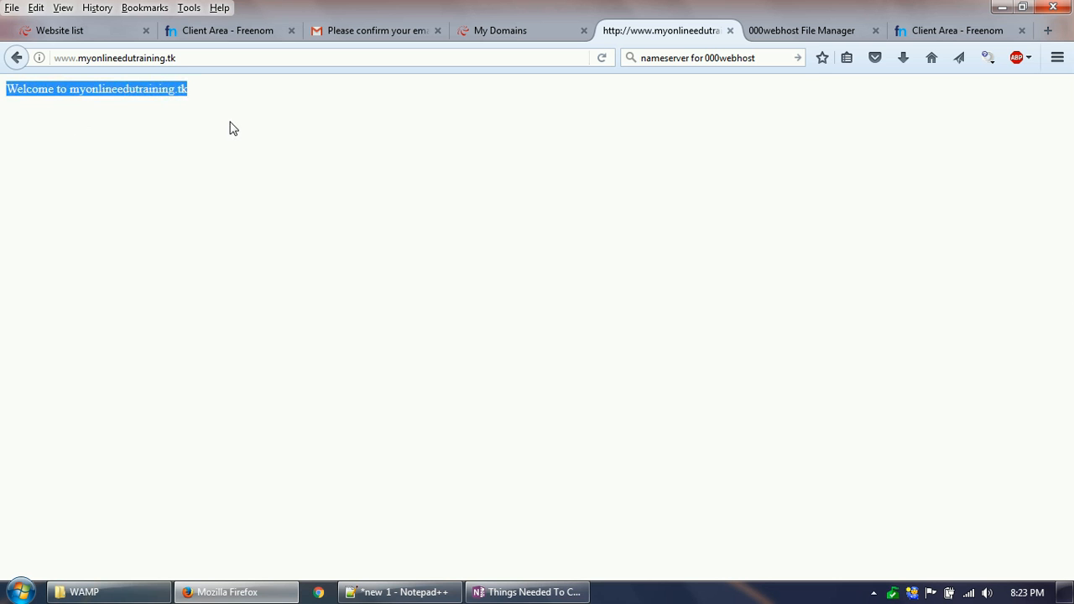
{"action": "left_click", "coordinate": [525, 591]}
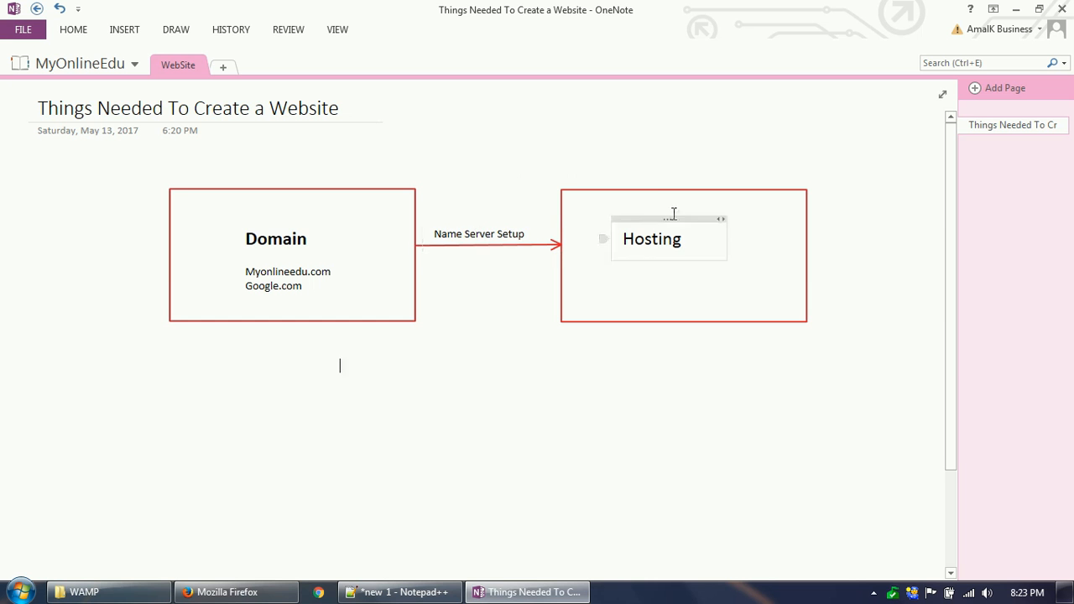
{"action": "left_click", "coordinate": [529, 593]}
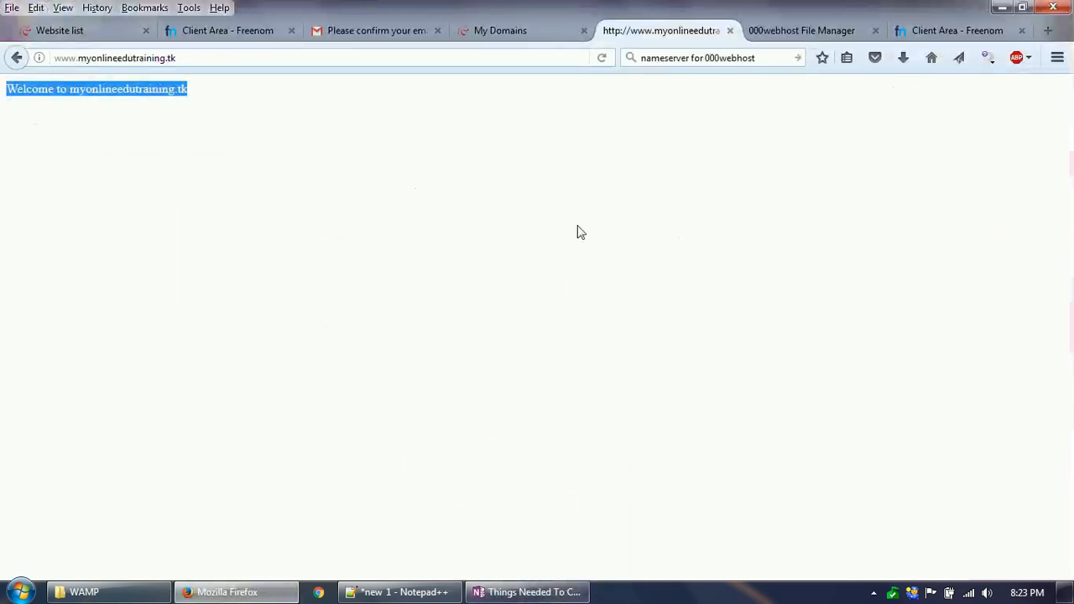
Step: Replace the echo line in public_html/index.php with phpinfo(); in the 000webhost file manager, and save and close the file
{"action": "left_click", "coordinate": [771, 38]}
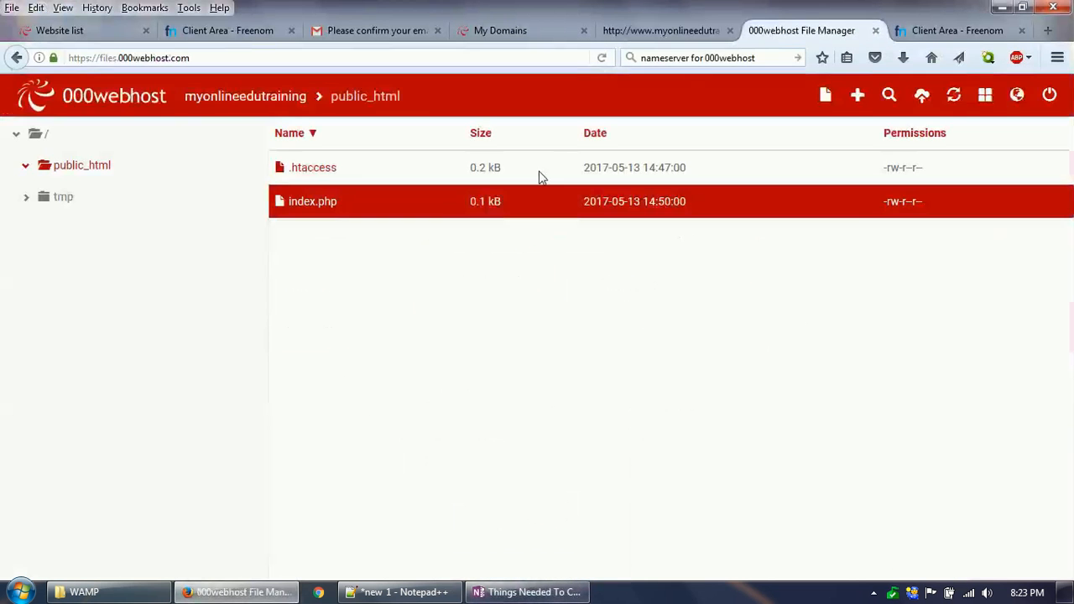
{"action": "double_click", "coordinate": [332, 206]}
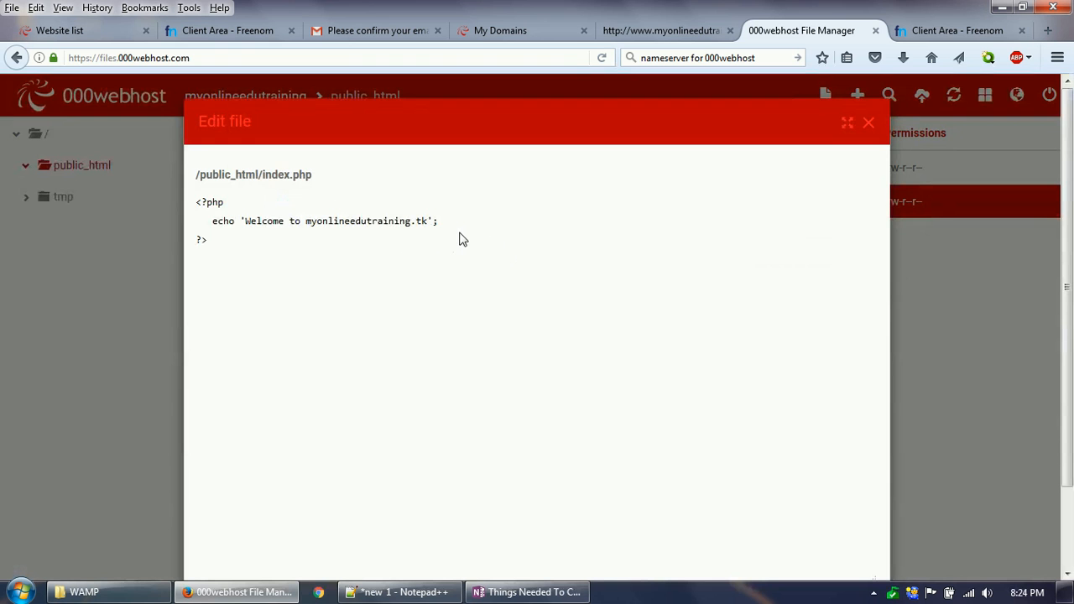
{"action": "left_click_drag", "start_coordinate": [457, 222], "coordinate": [214, 225]}
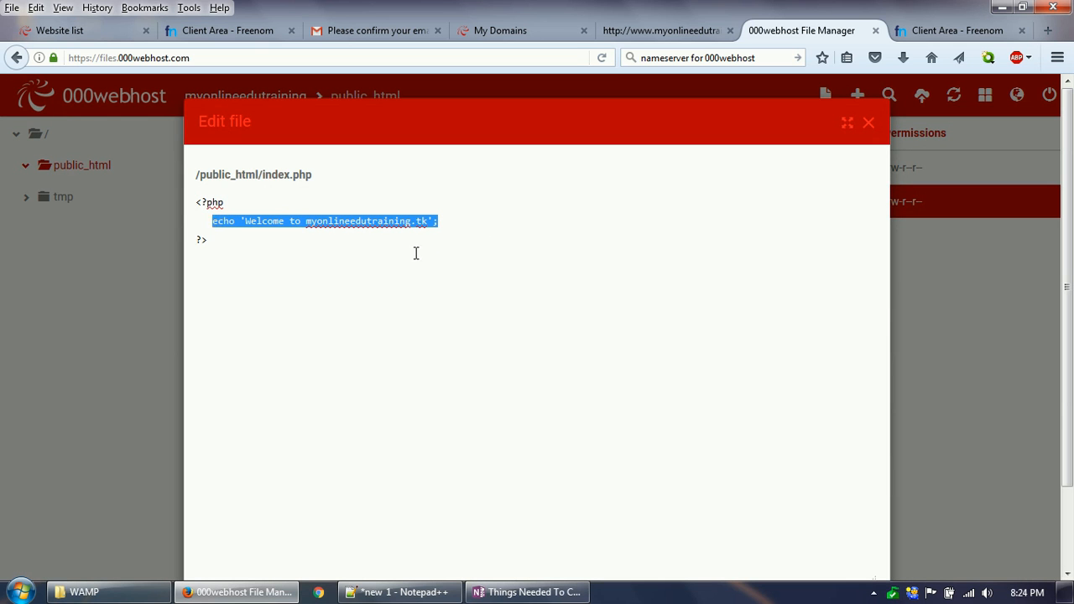
{"action": "type", "text": "phpinfo();"}
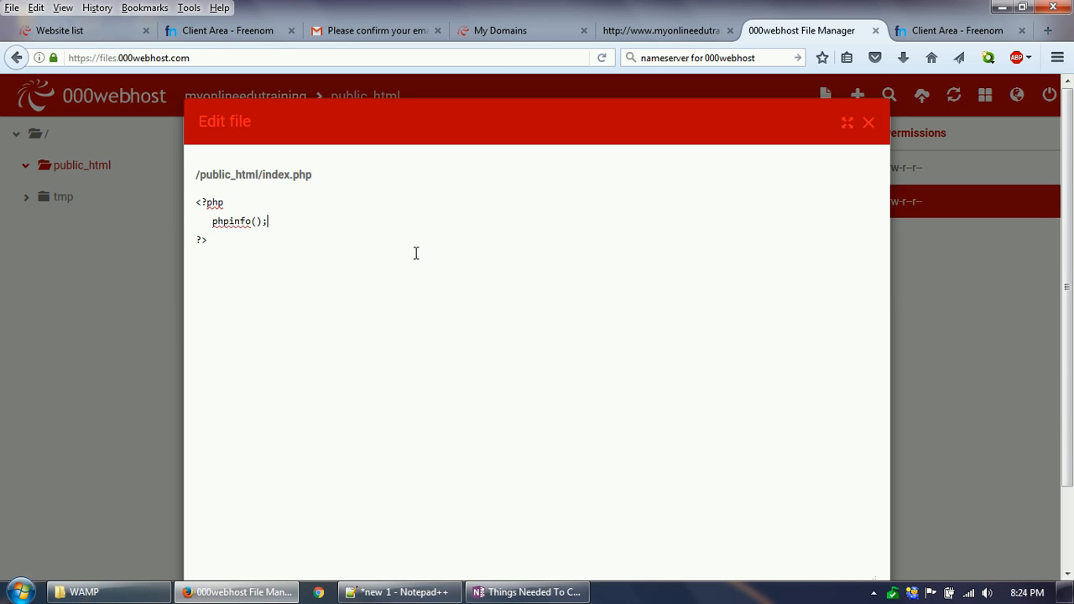
{"action": "scroll", "coordinate": [424, 285], "scroll_direction": "down", "scroll_amount": 2}
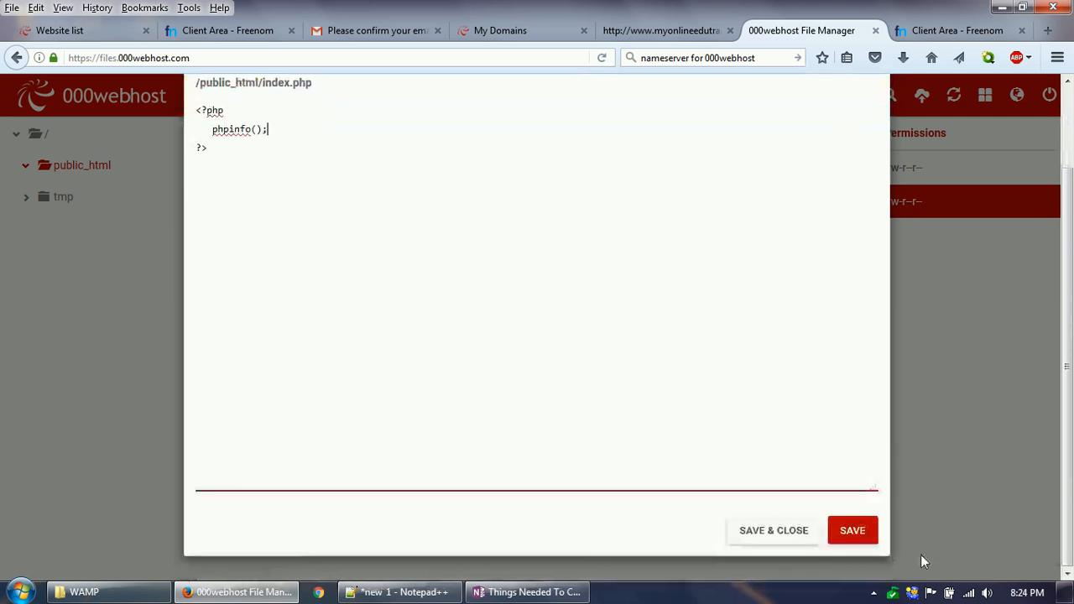
{"action": "left_click", "coordinate": [781, 535]}
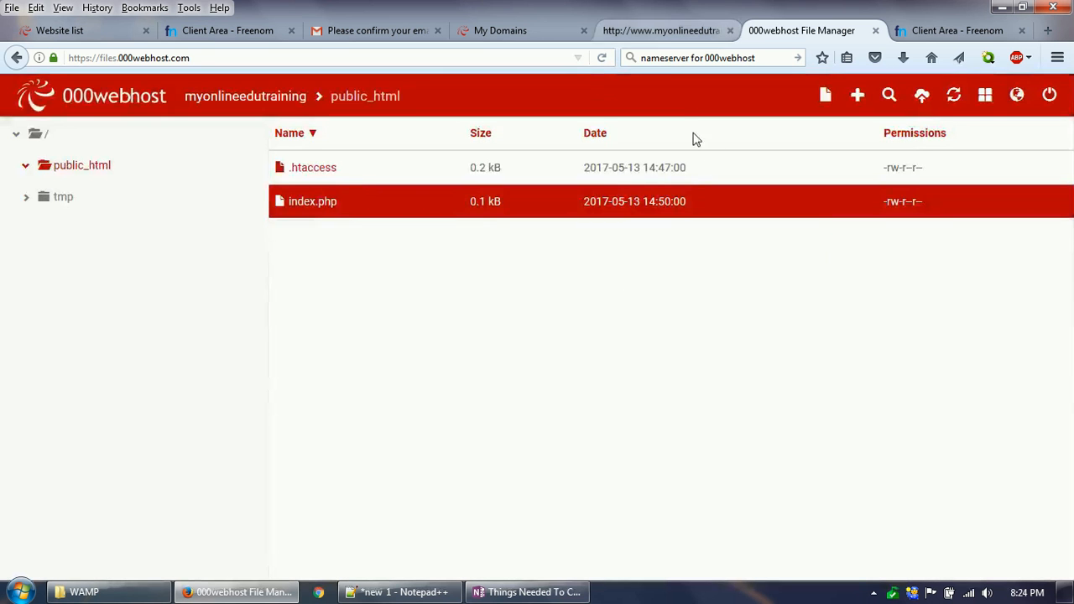
{"action": "left_click", "coordinate": [662, 30]}
{"action": "left_click", "coordinate": [261, 55]}
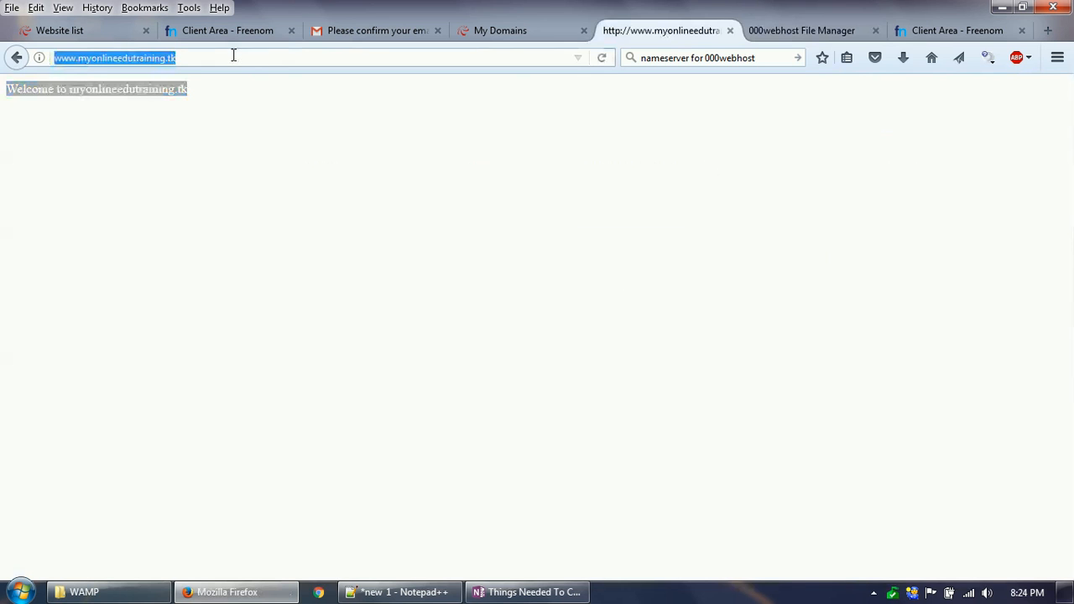
{"action": "left_click", "coordinate": [602, 59]}
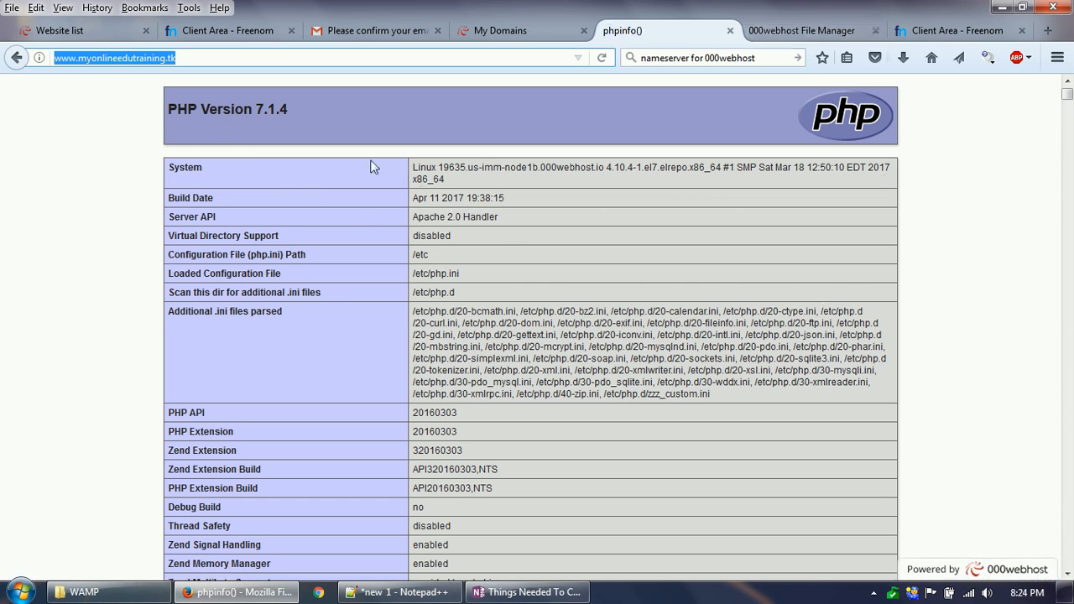
{"action": "left_click_drag", "start_coordinate": [168, 110], "coordinate": [289, 146]}
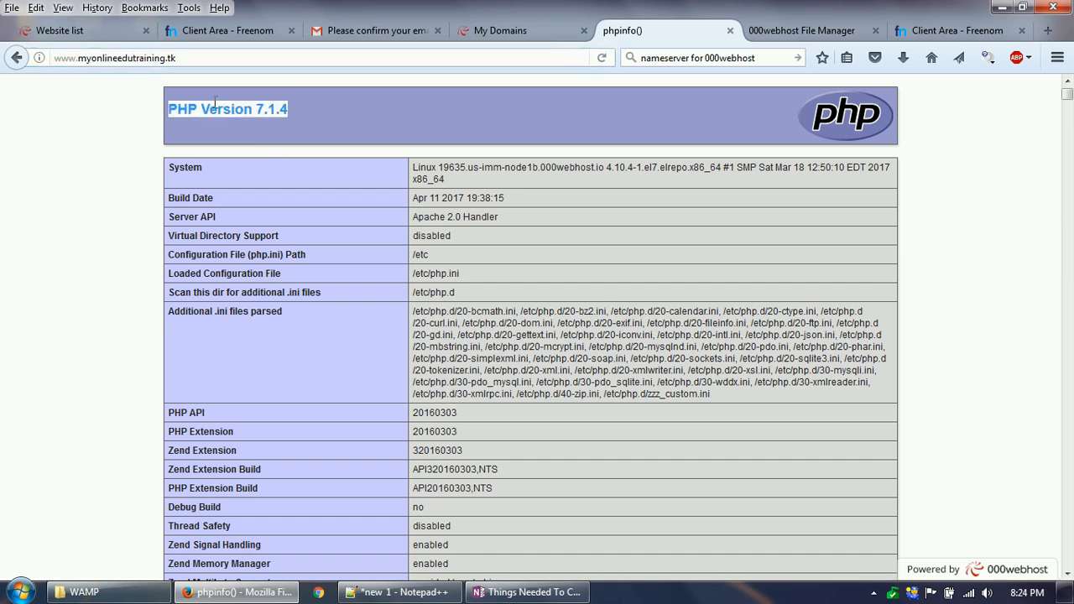
{"action": "left_click", "coordinate": [224, 115]}
Step: Look at the public_html files in the file manager, and return to the phpinfo page to check its web address
{"action": "left_click", "coordinate": [801, 30]}
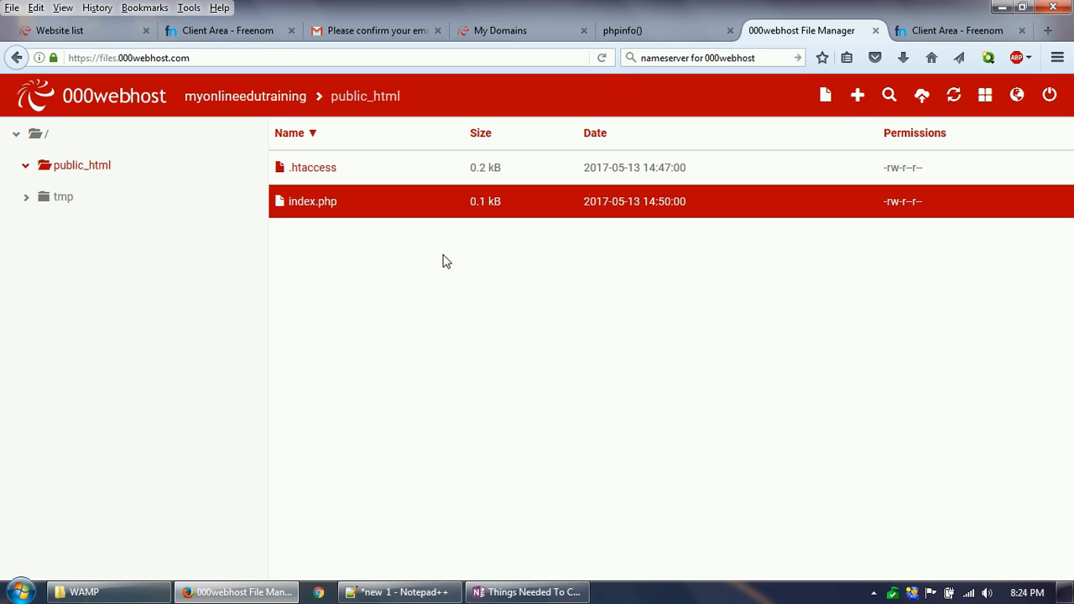
{"action": "left_click", "coordinate": [622, 30]}
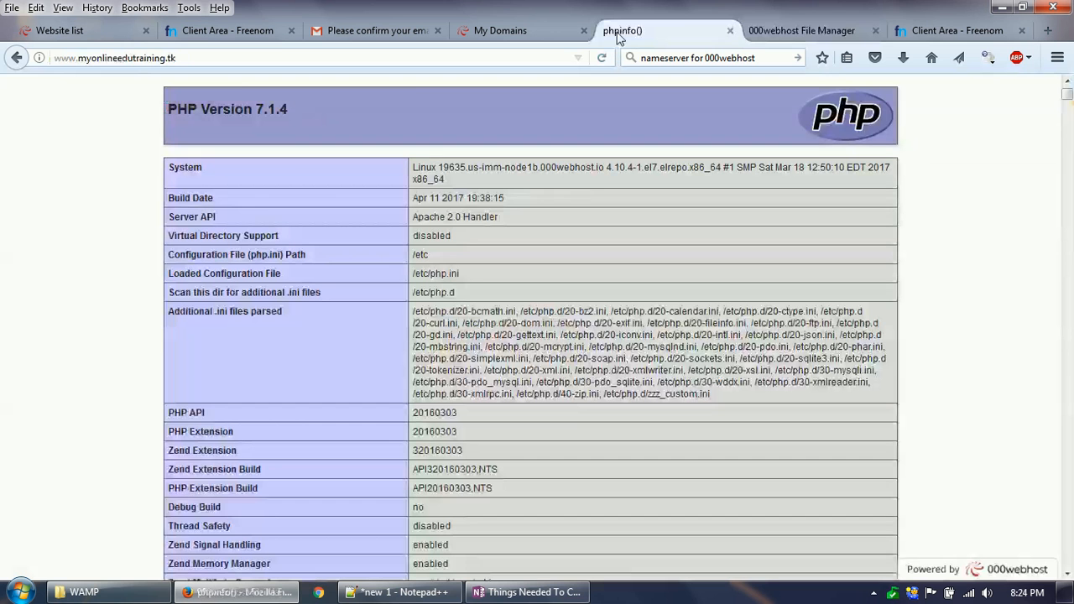
{"action": "left_click", "coordinate": [186, 57]}
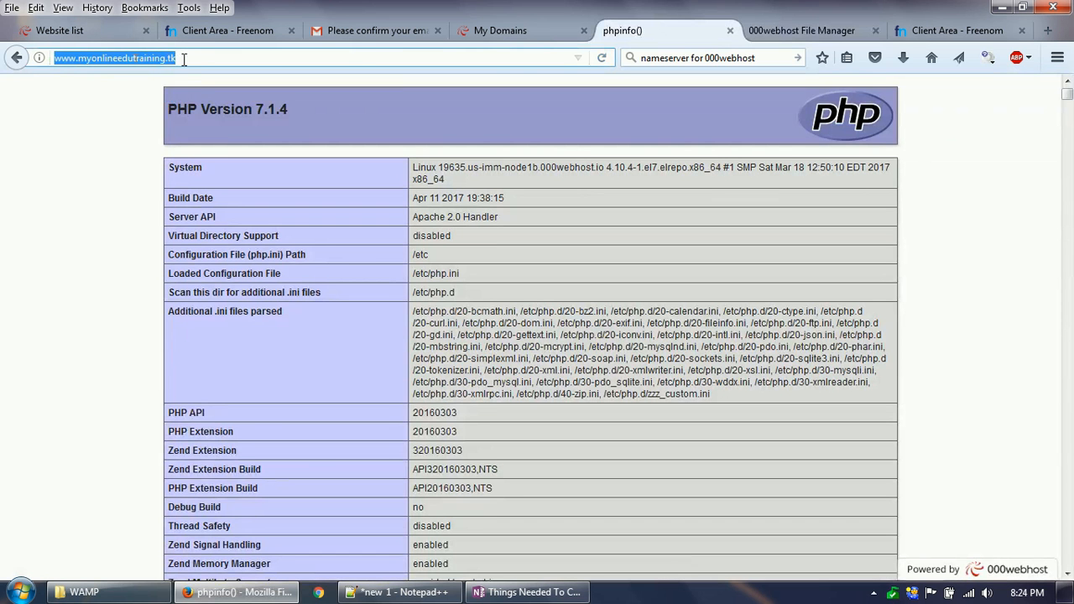
{"action": "left_click", "coordinate": [289, 308]}
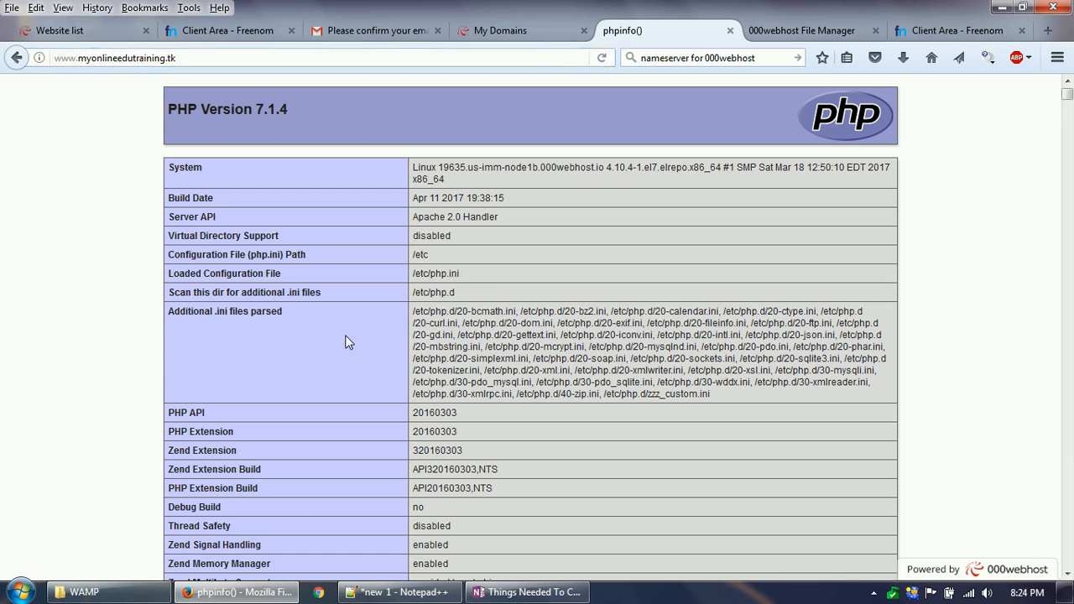
Step: Look through the phpinfo configuration tables and examine the System entry describing the server
{"action": "scroll", "coordinate": [348, 341], "scroll_direction": "down", "scroll_amount": 10}
{"action": "scroll", "coordinate": [349, 359], "scroll_direction": "down", "scroll_amount": 8}
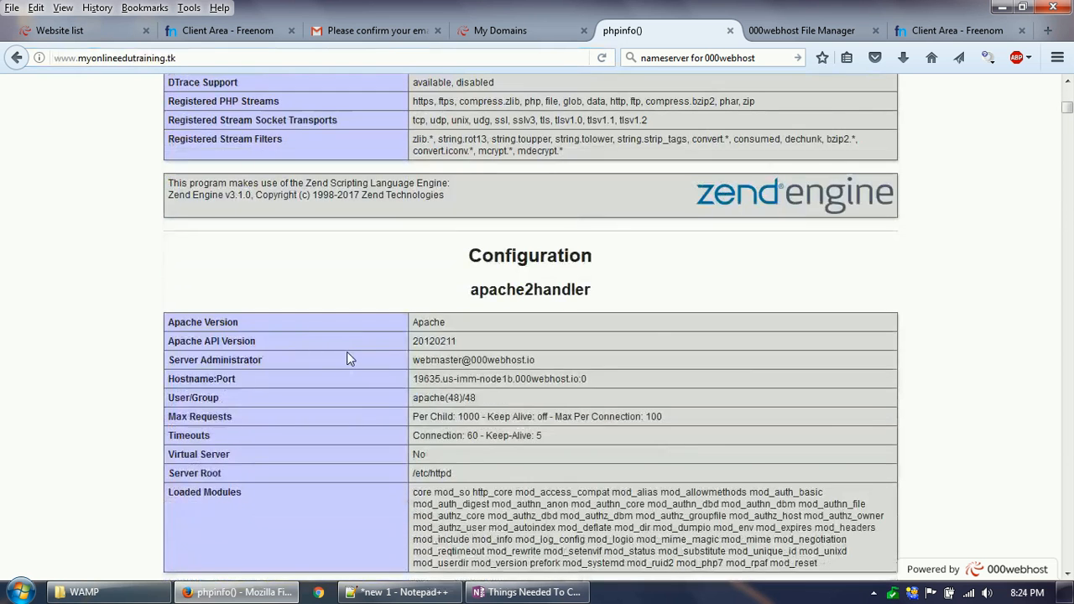
{"action": "left_click_drag", "start_coordinate": [1066, 142], "coordinate": [1067, 499]}
{"action": "left_click_drag", "start_coordinate": [1072, 555], "coordinate": [1066, 146]}
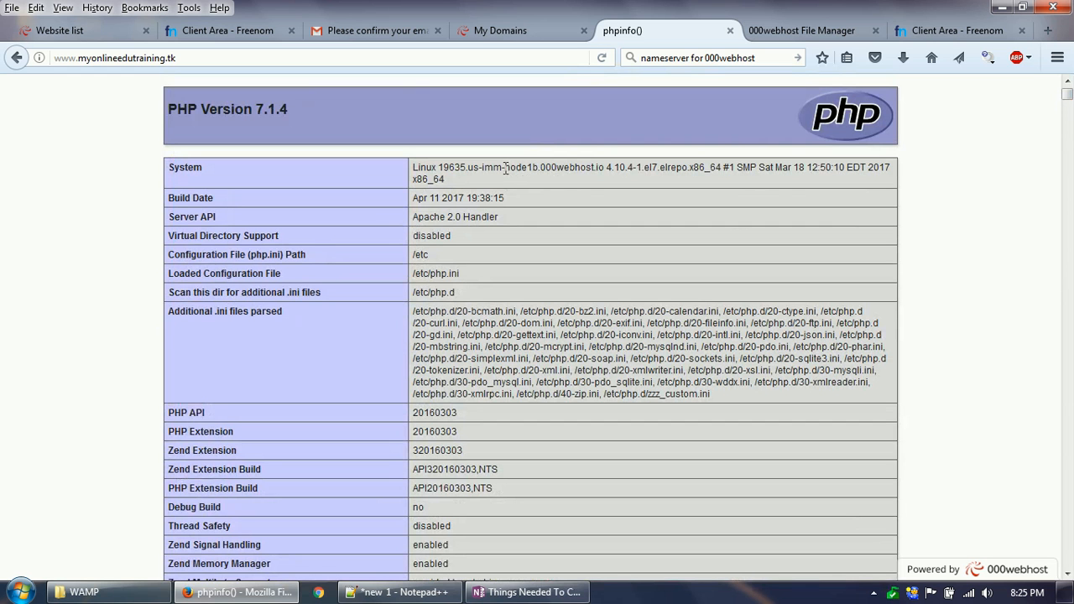
{"action": "left_click_drag", "start_coordinate": [462, 186], "coordinate": [414, 166]}
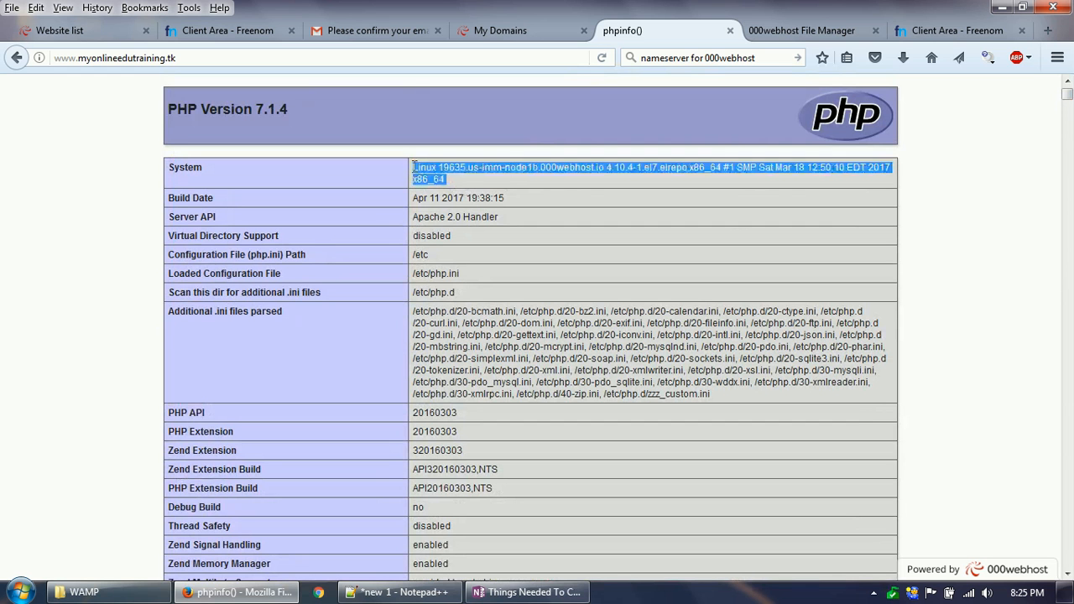
{"action": "left_click", "coordinate": [477, 180]}
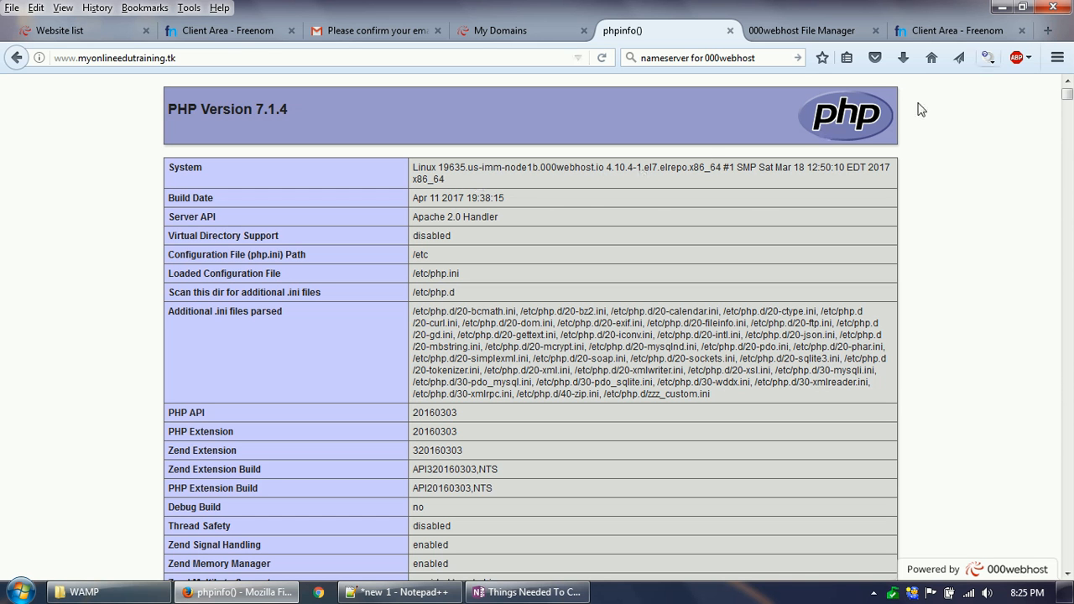
Step: Check the registration and expiry dates of myonlineedutraining.tk in the Freenom domain list
{"action": "left_click", "coordinate": [944, 31]}
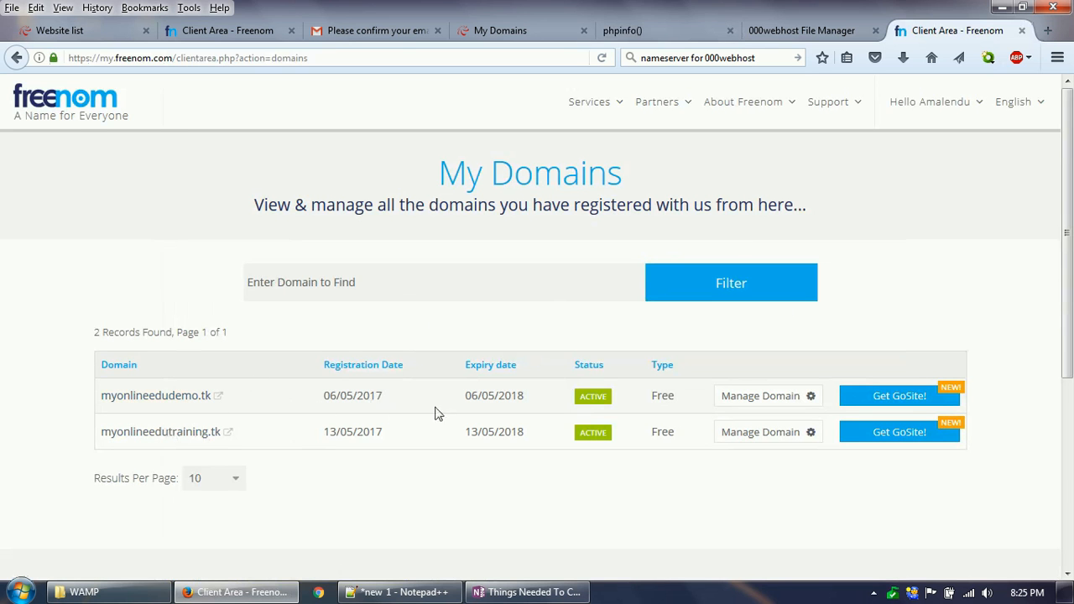
{"action": "left_click_drag", "start_coordinate": [323, 432], "coordinate": [526, 431]}
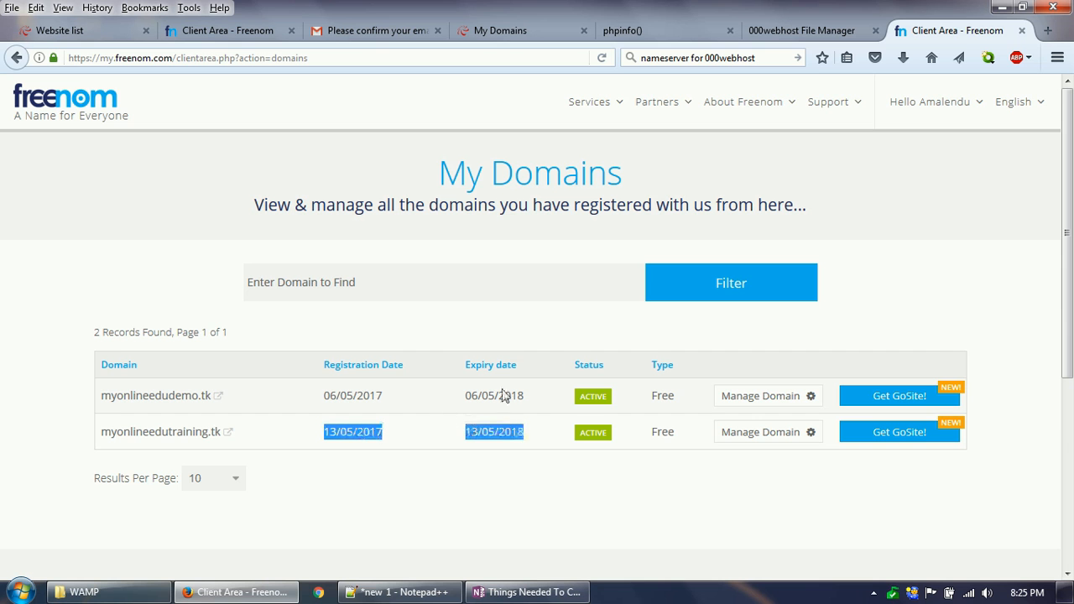
{"action": "left_click", "coordinate": [366, 431]}
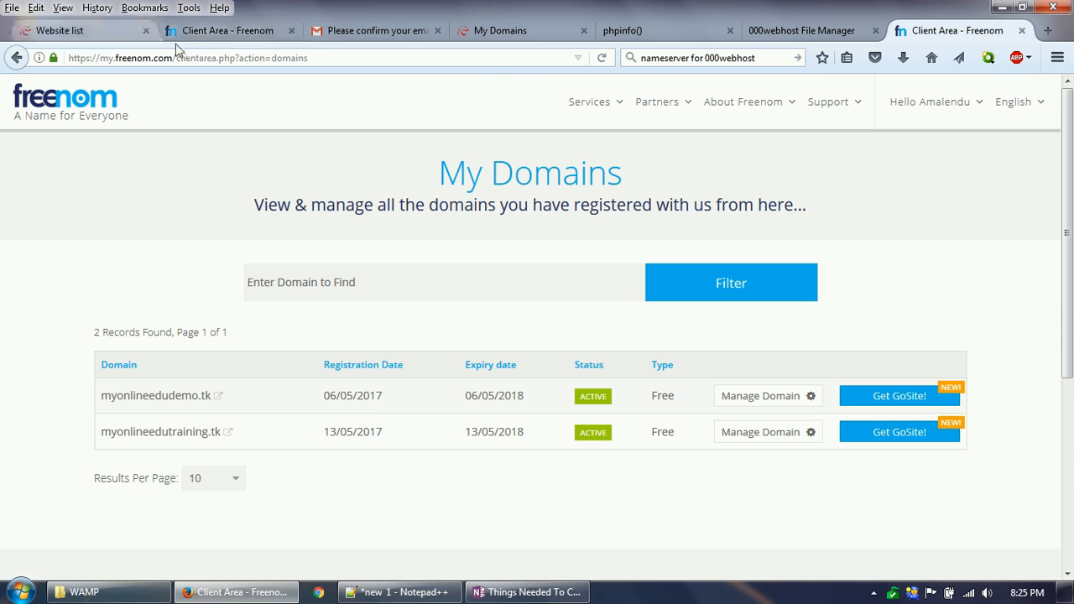
Step: Review the own domain, buy domain and subdomain options on the 000webhost My Domains page
{"action": "left_click", "coordinate": [555, 33]}
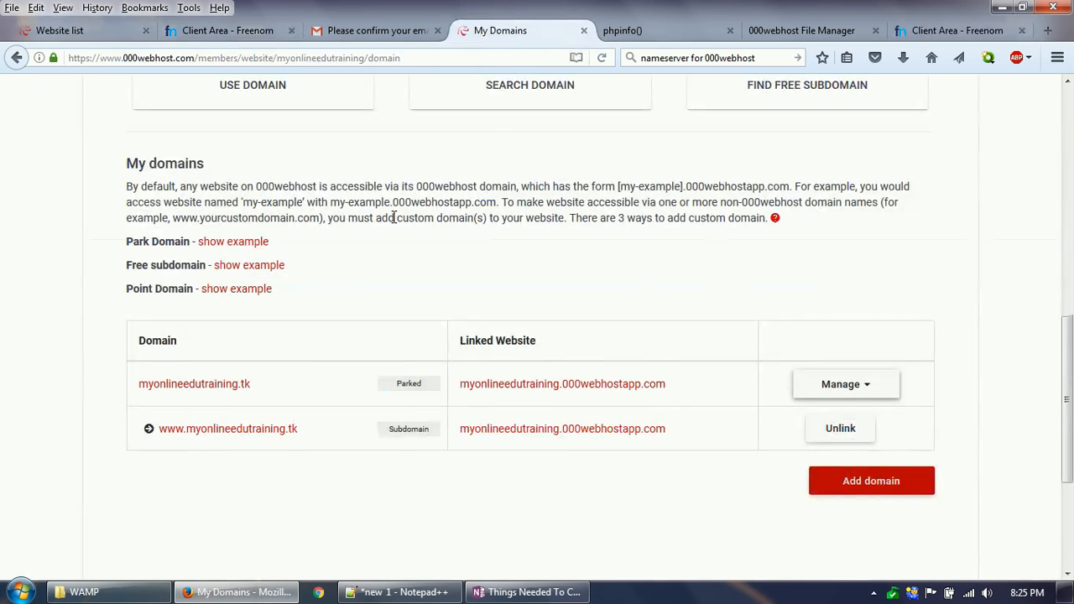
{"action": "scroll", "coordinate": [390, 217], "scroll_direction": "up", "scroll_amount": 8}
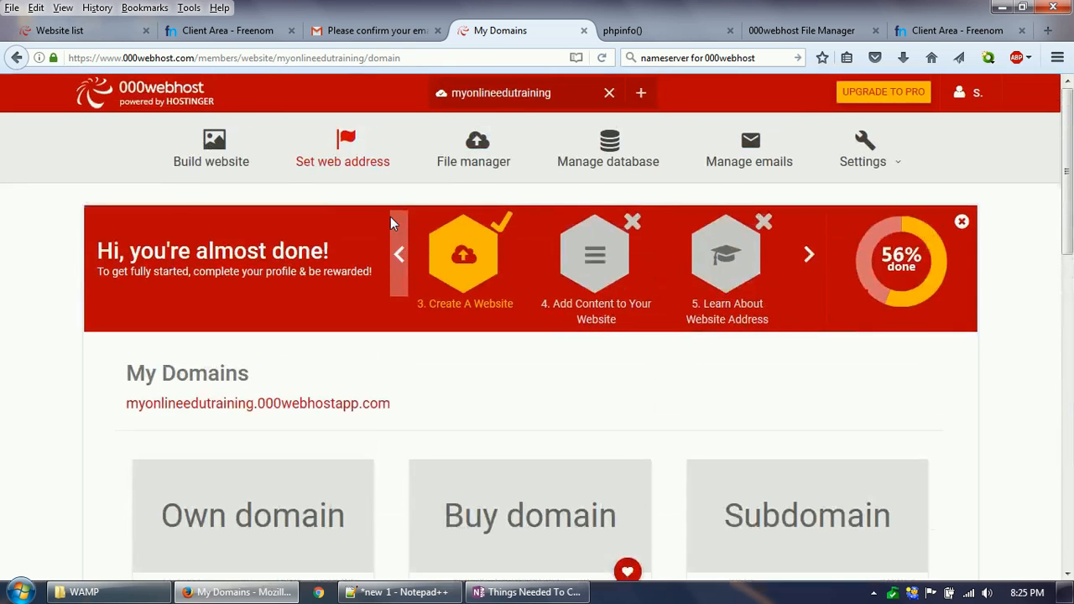
{"action": "scroll", "coordinate": [387, 197], "scroll_direction": "down", "scroll_amount": 4}
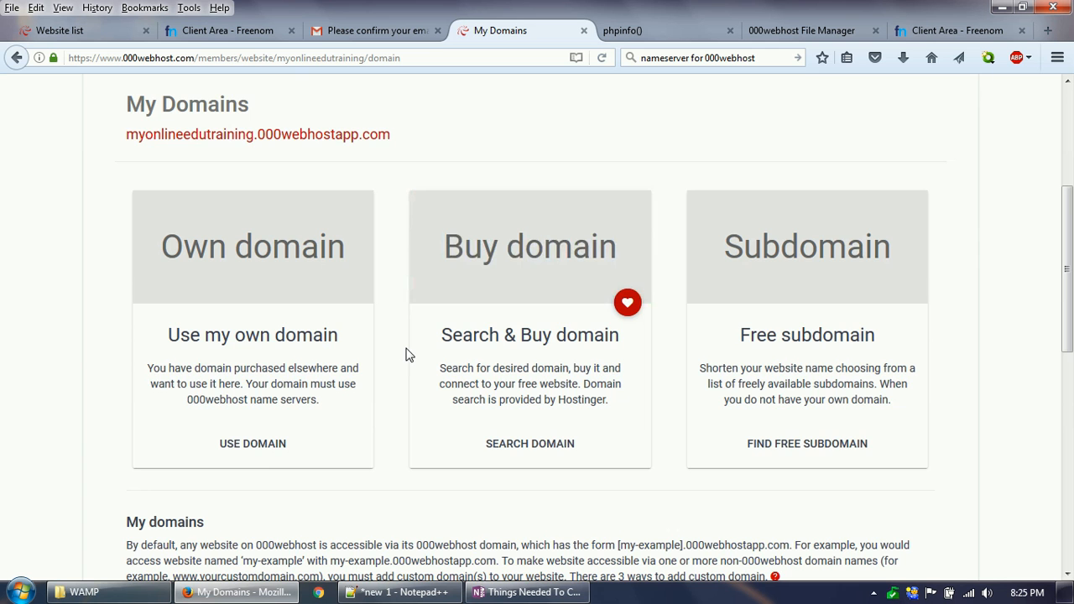
{"action": "scroll", "coordinate": [348, 168], "scroll_direction": "up", "scroll_amount": 3}
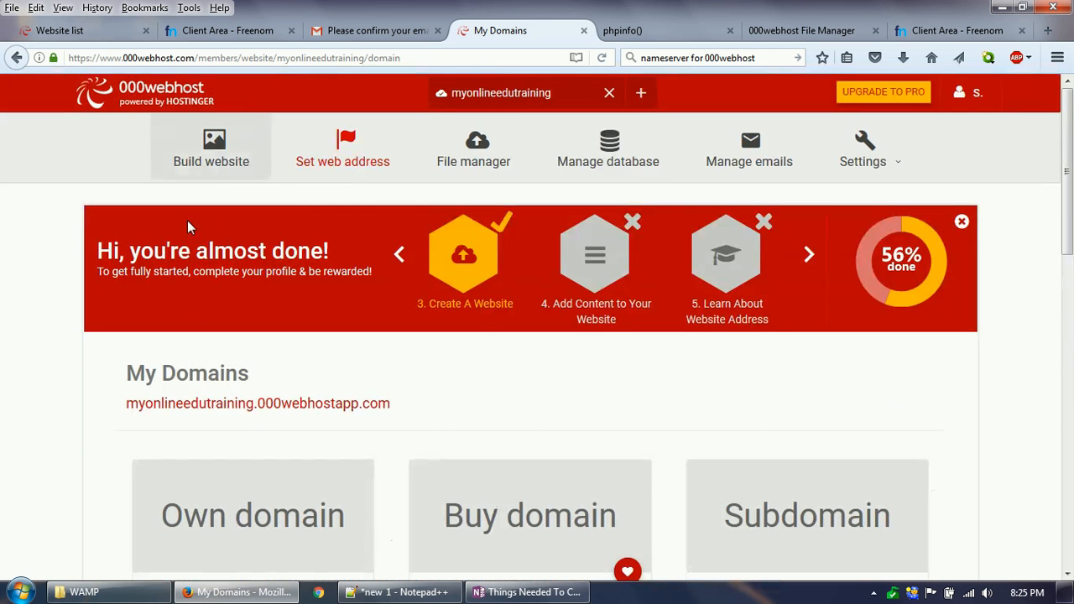
Step: Open the myonlineedutraining website's details from the website list and compare its FTP upload information with the file manager
{"action": "left_click", "coordinate": [60, 31]}
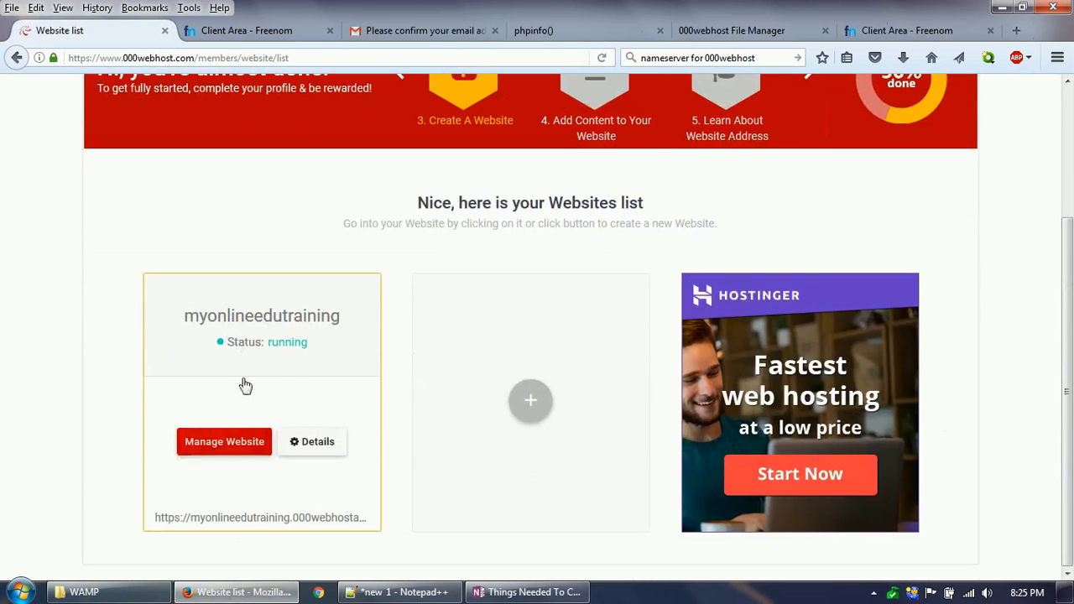
{"action": "left_click", "coordinate": [309, 447]}
{"action": "scroll", "coordinate": [437, 411], "scroll_direction": "down", "scroll_amount": 5}
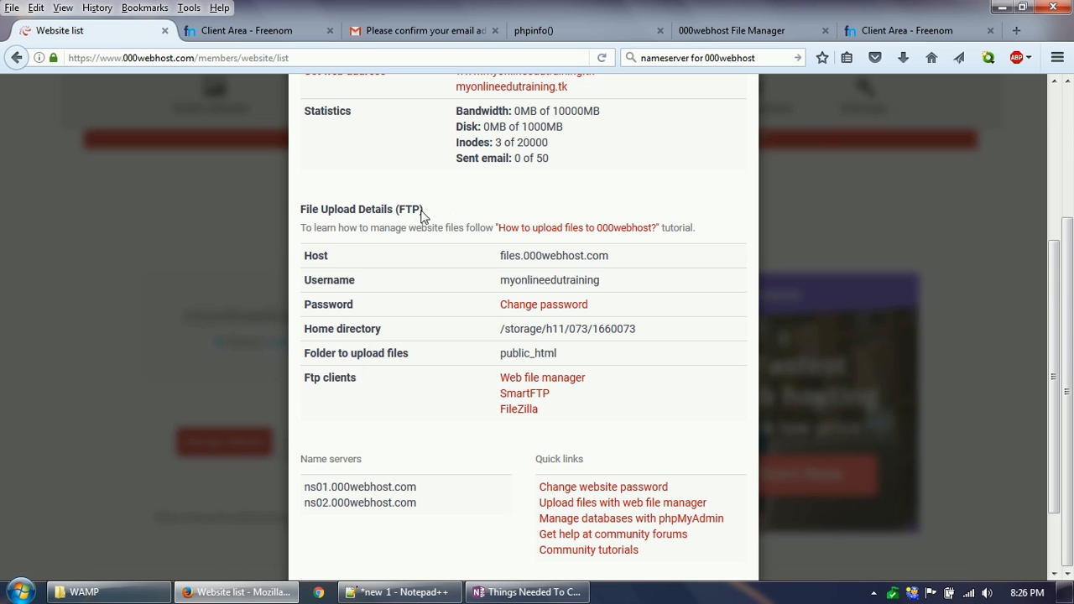
{"action": "left_click", "coordinate": [739, 34]}
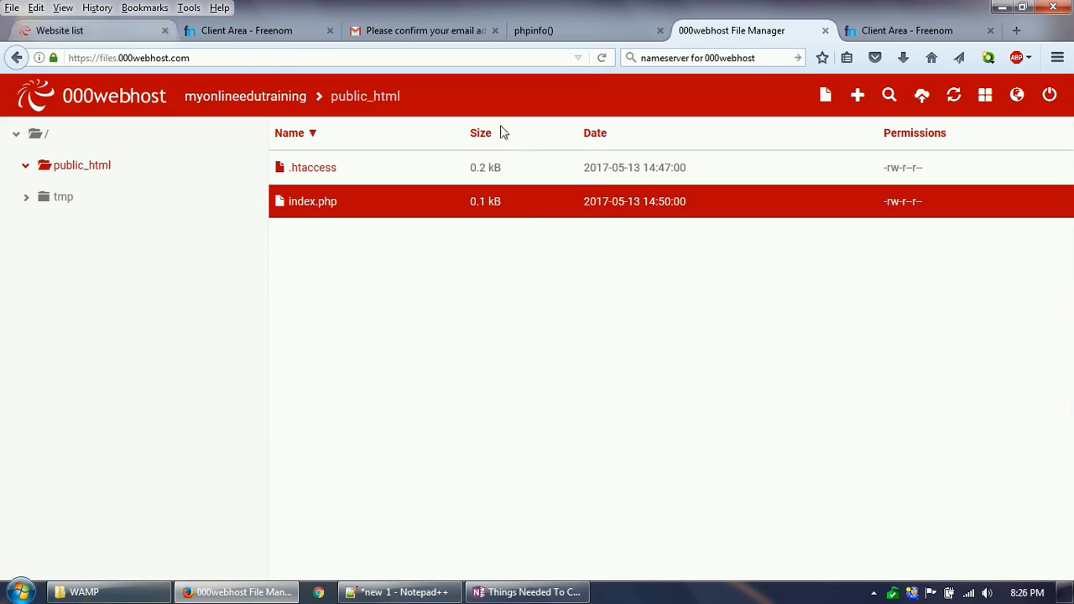
{"action": "left_click", "coordinate": [117, 32]}
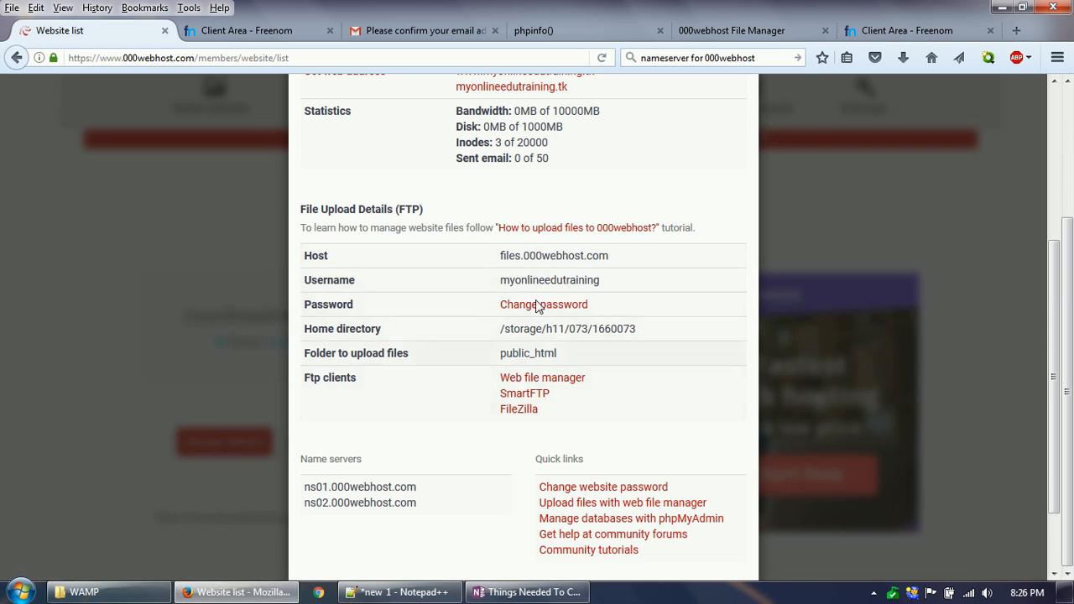
Step: Examine the two name servers listed in the website details
{"action": "scroll", "coordinate": [515, 326], "scroll_direction": "down", "scroll_amount": 2}
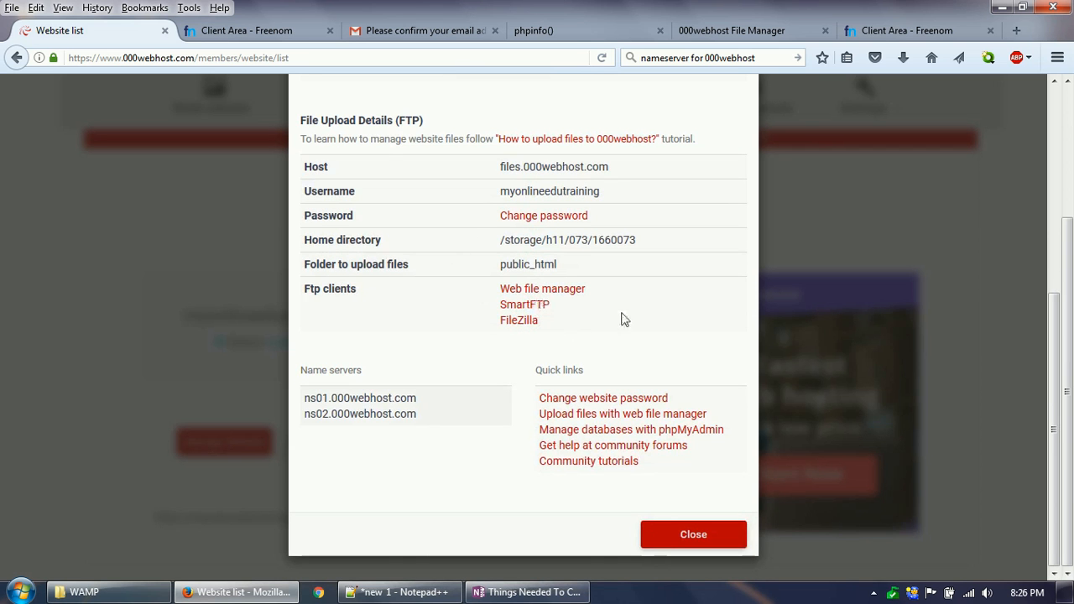
{"action": "triple_click", "coordinate": [520, 392]}
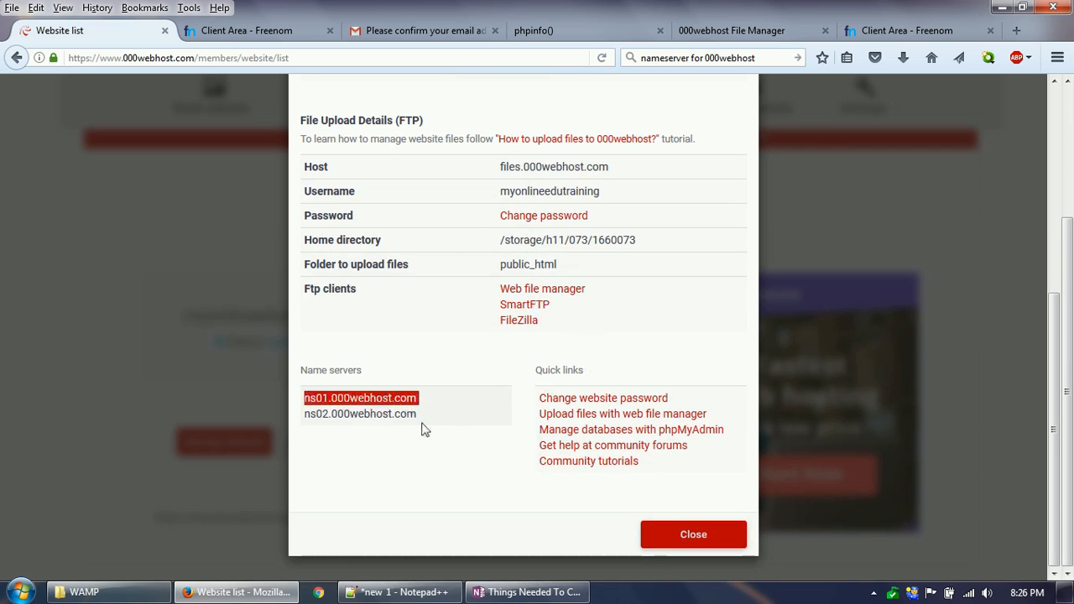
{"action": "left_click_drag", "start_coordinate": [306, 411], "coordinate": [422, 416]}
{"action": "left_click", "coordinate": [324, 417]}
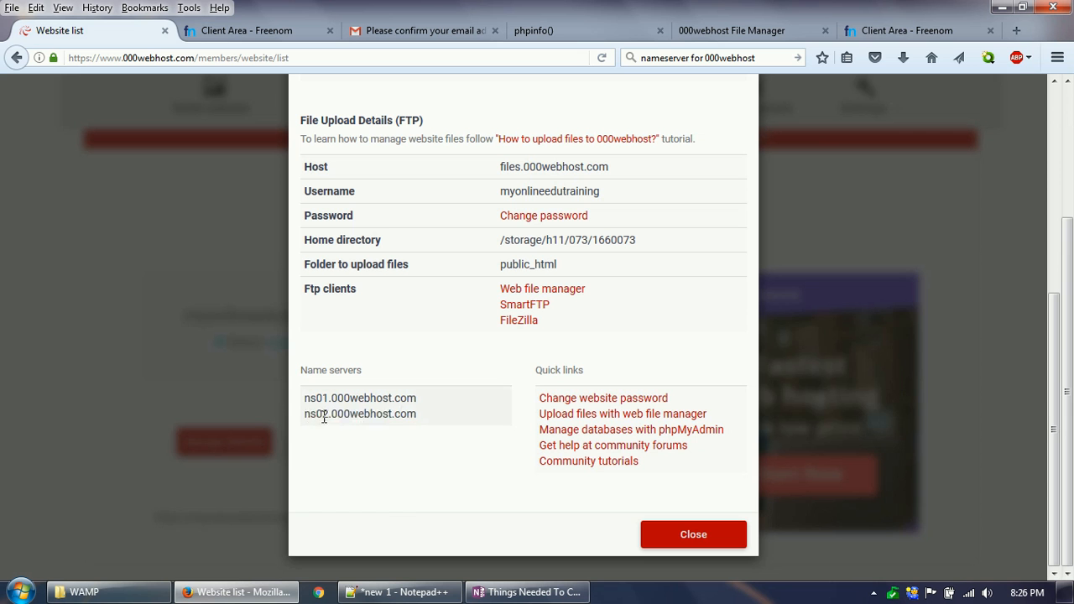
{"action": "scroll", "coordinate": [472, 430], "scroll_direction": "up", "scroll_amount": 2}
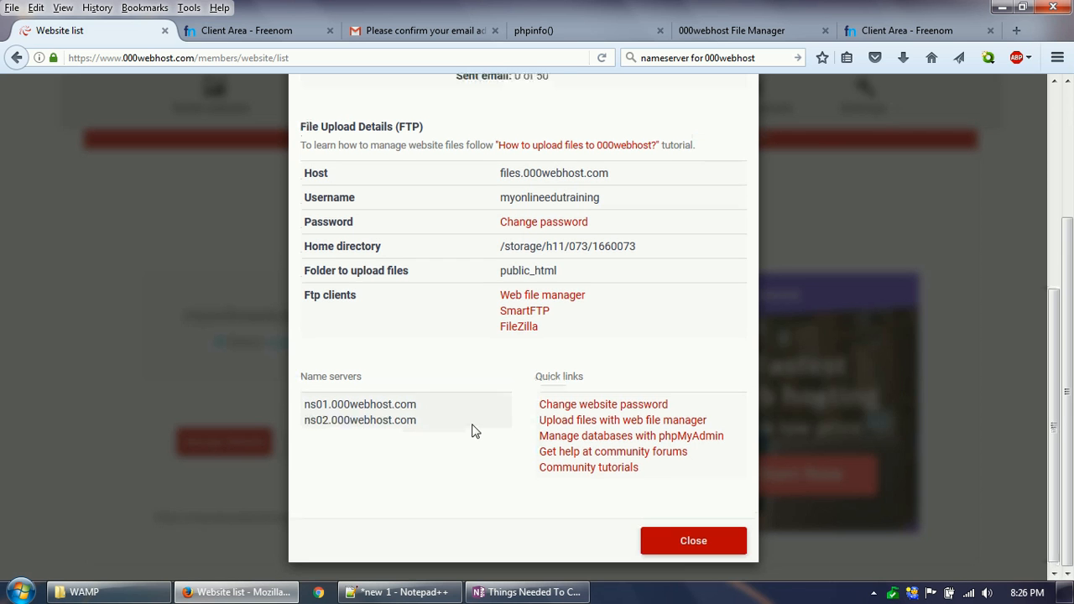